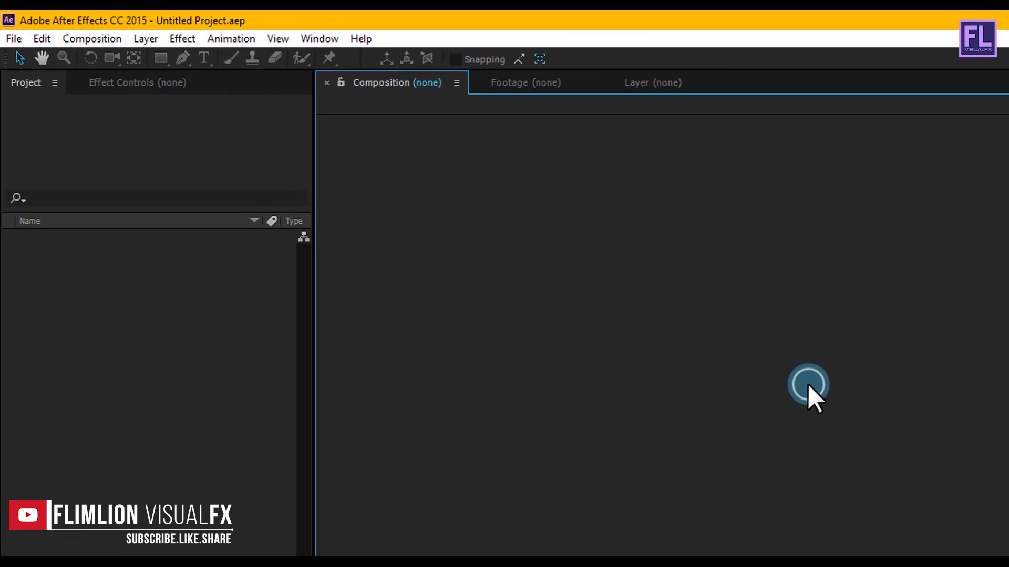
Step: Make a new composition named Liquid Logo Animation at 1920×1080, 30 fps, 10 seconds
click(679, 327)
click(126, 54)
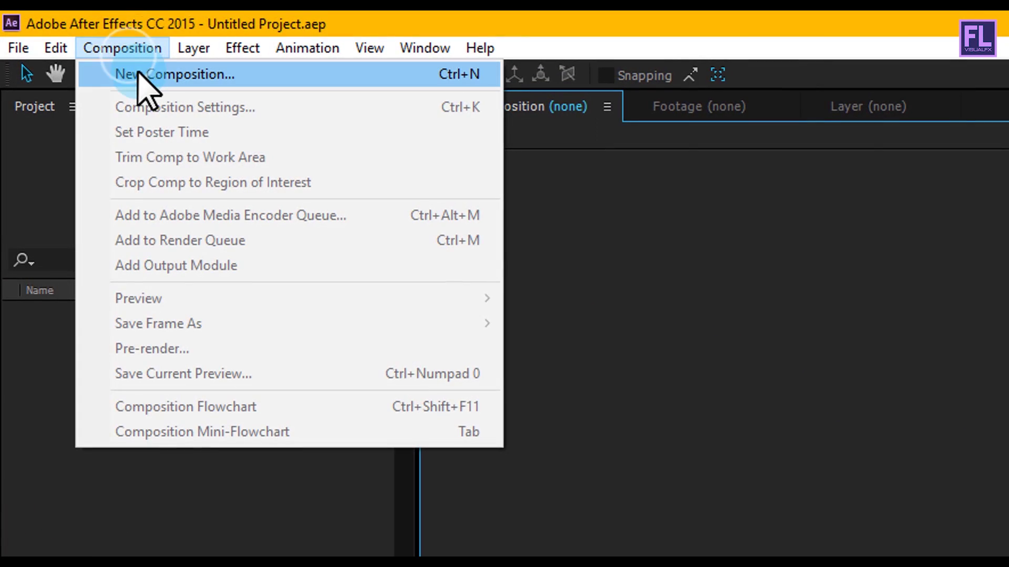
click(137, 74)
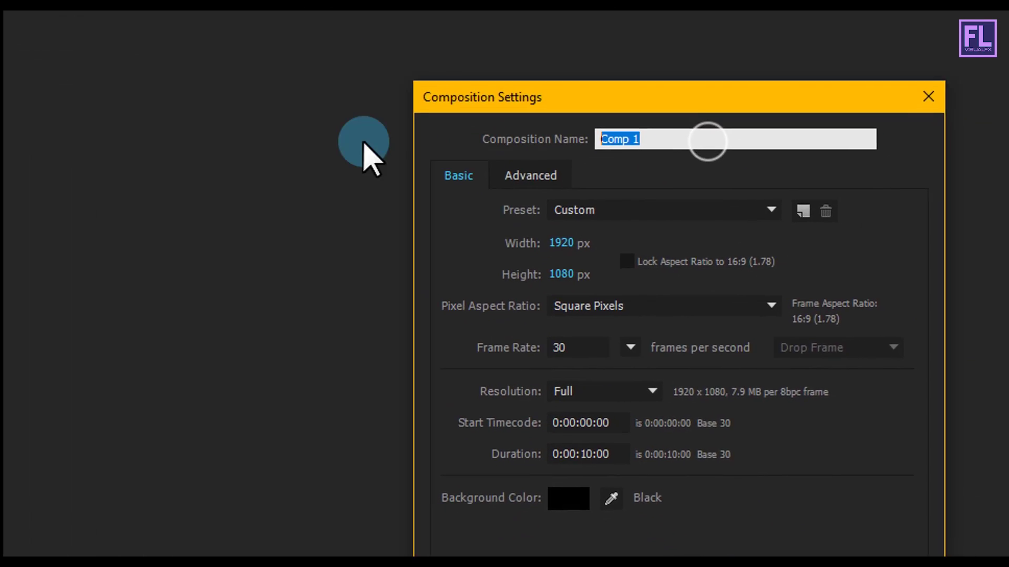
text(Liquid Logo Animation)
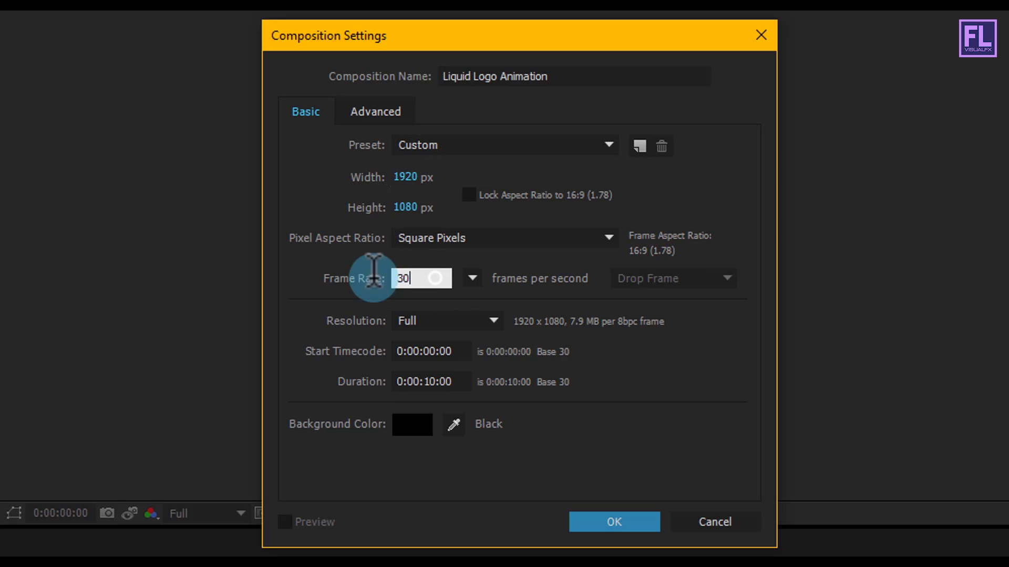
click(451, 382)
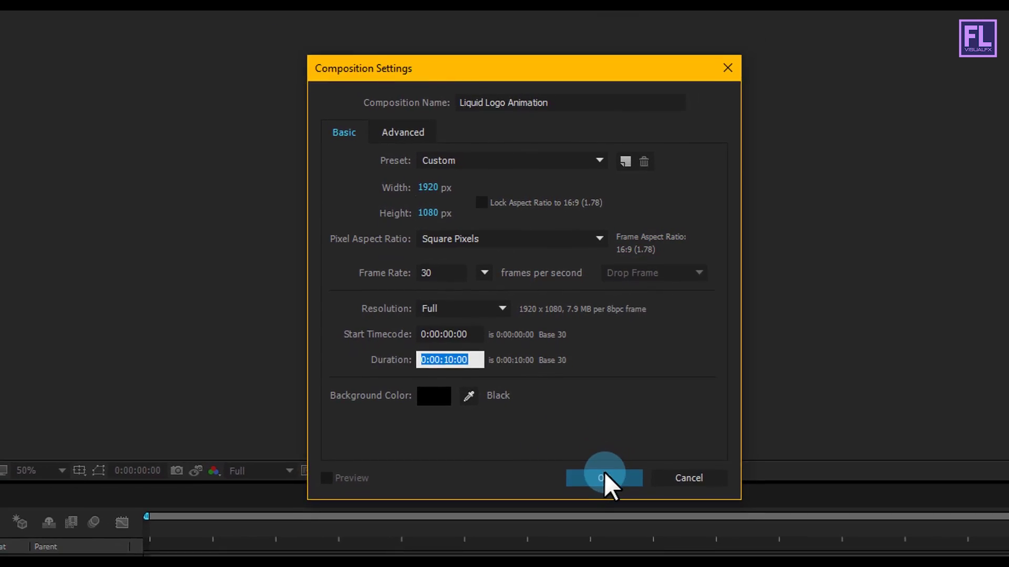
click(604, 477)
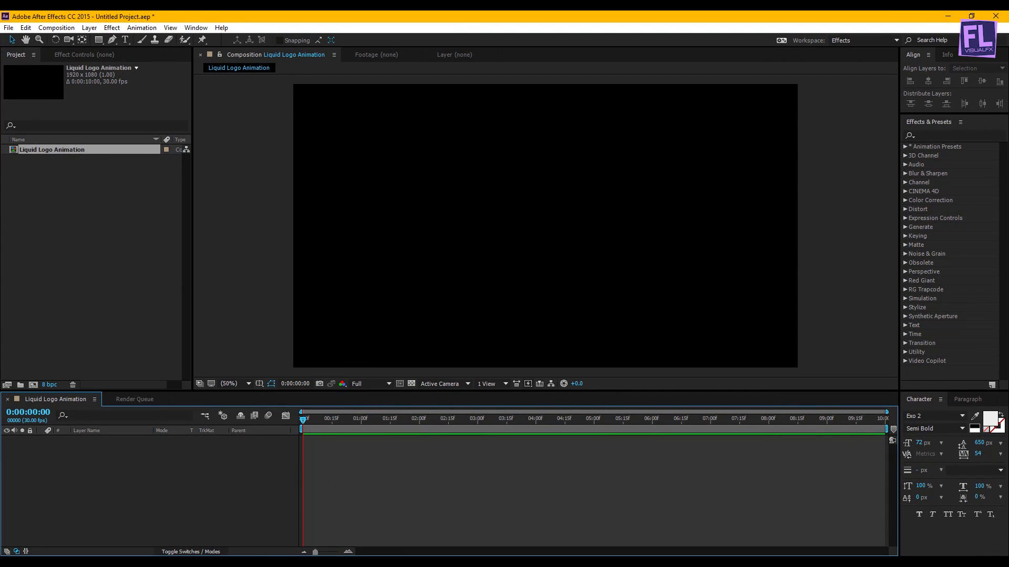
Step: Import LOGO 1.png, add it to the composition and scale it up to about 126%
click(225, 499)
click(253, 339)
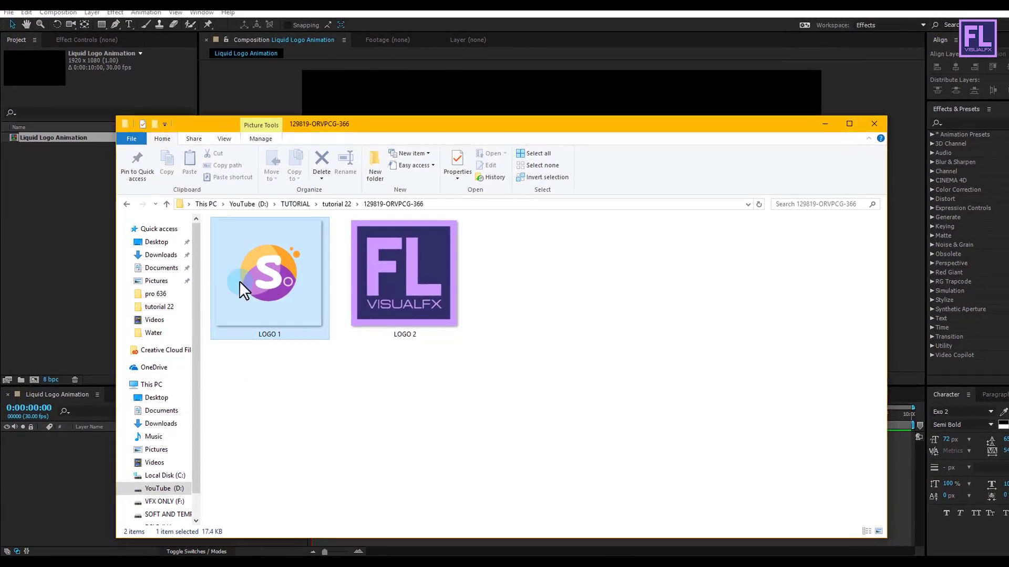
drag(239, 281, 74, 237)
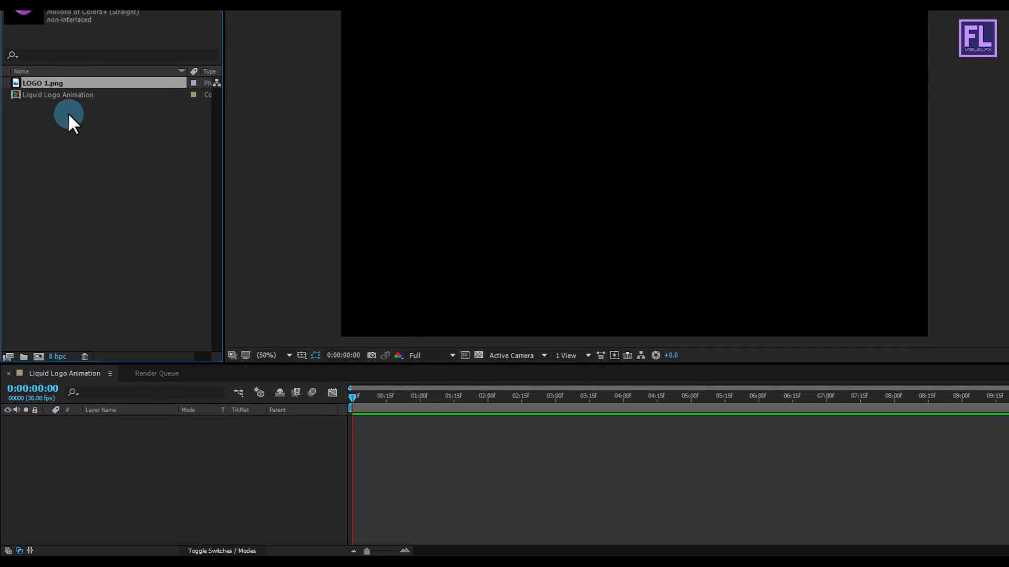
drag(54, 84, 102, 424)
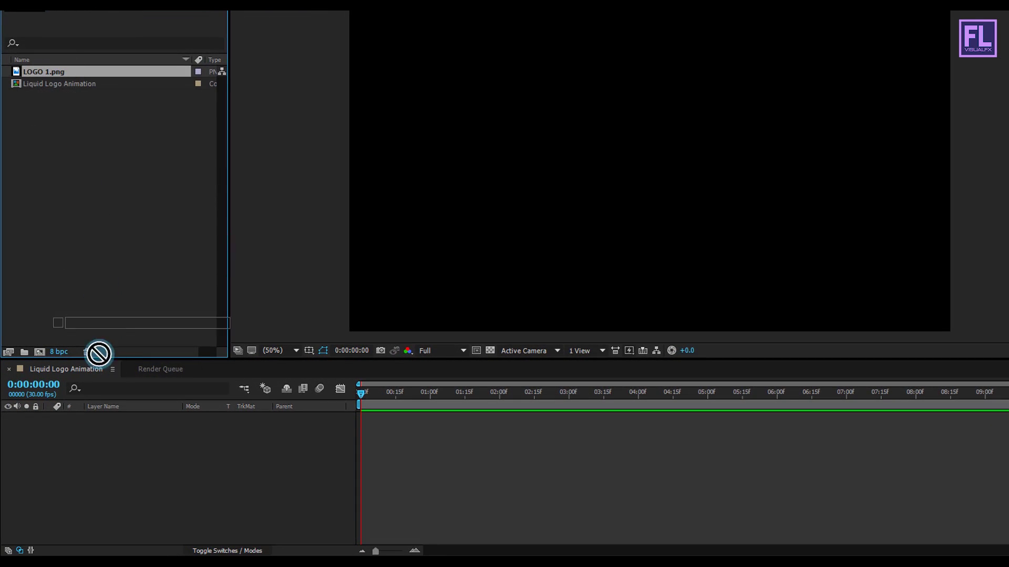
key(s)
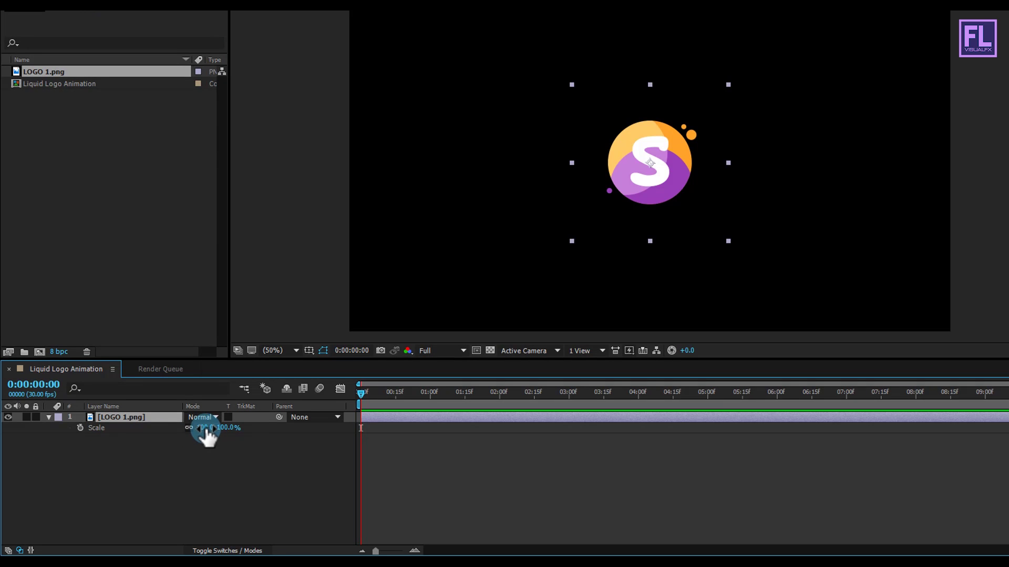
drag(206, 428, 218, 429)
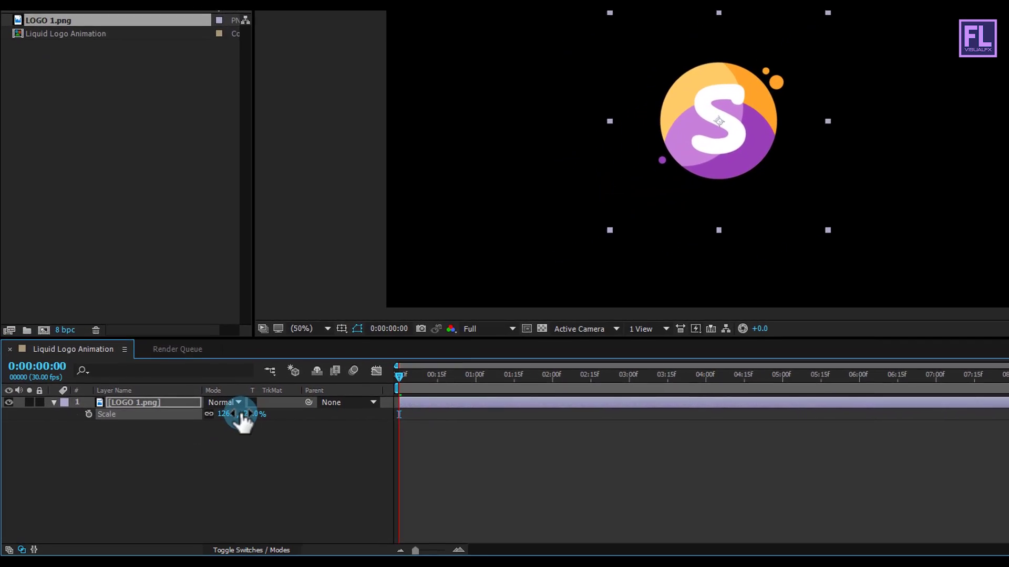
click(53, 403)
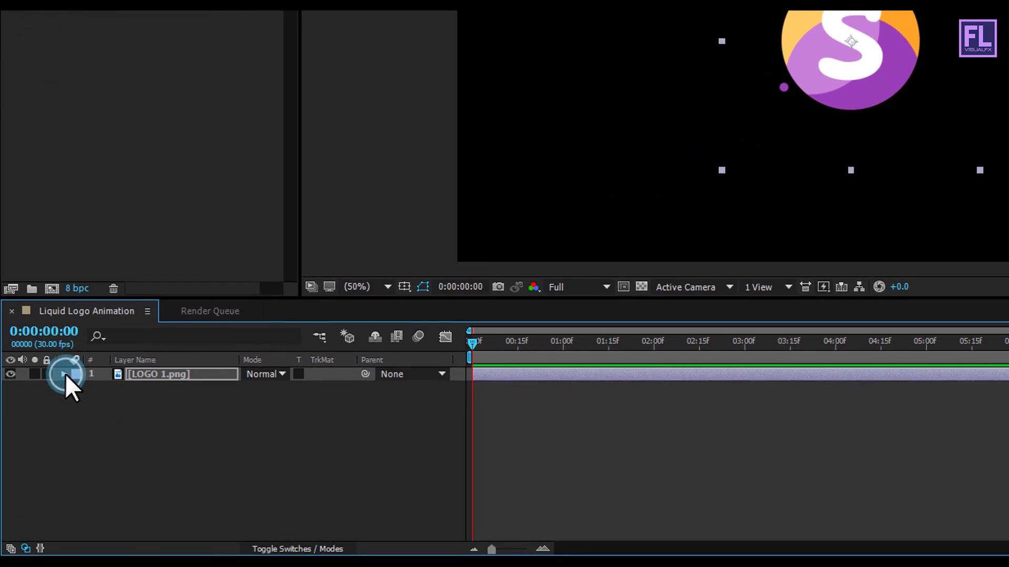
Step: Pre-compose the logo layer into a comp named LOGO, moving all attributes
right_click(167, 368)
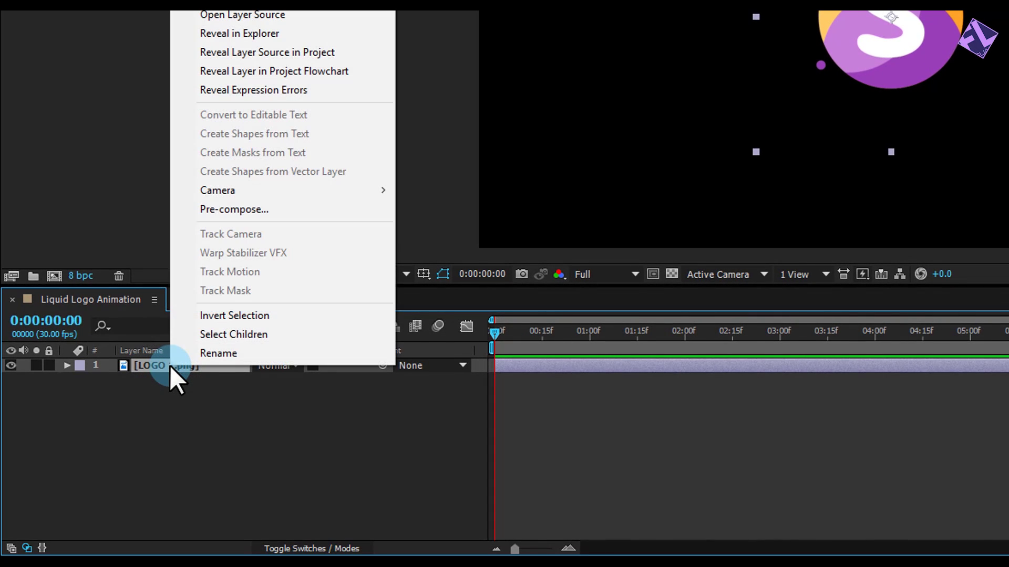
click(236, 212)
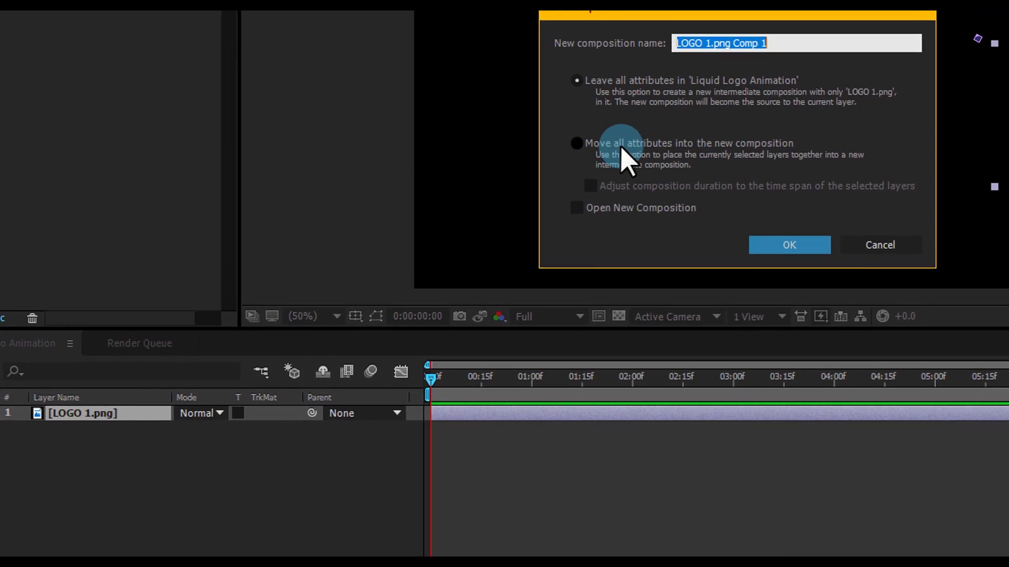
click(622, 150)
click(813, 42)
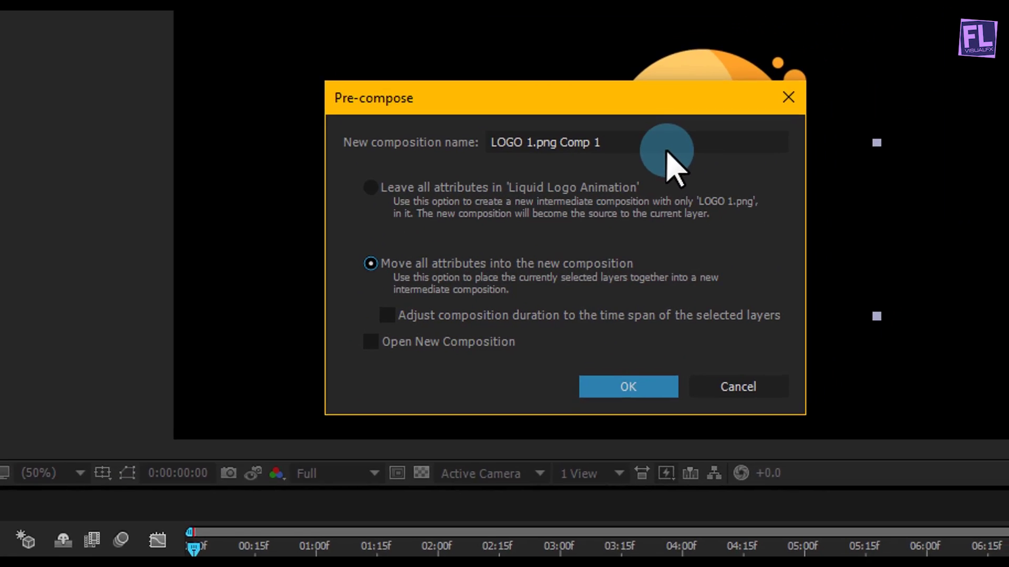
click(756, 42)
drag(558, 158, 497, 159)
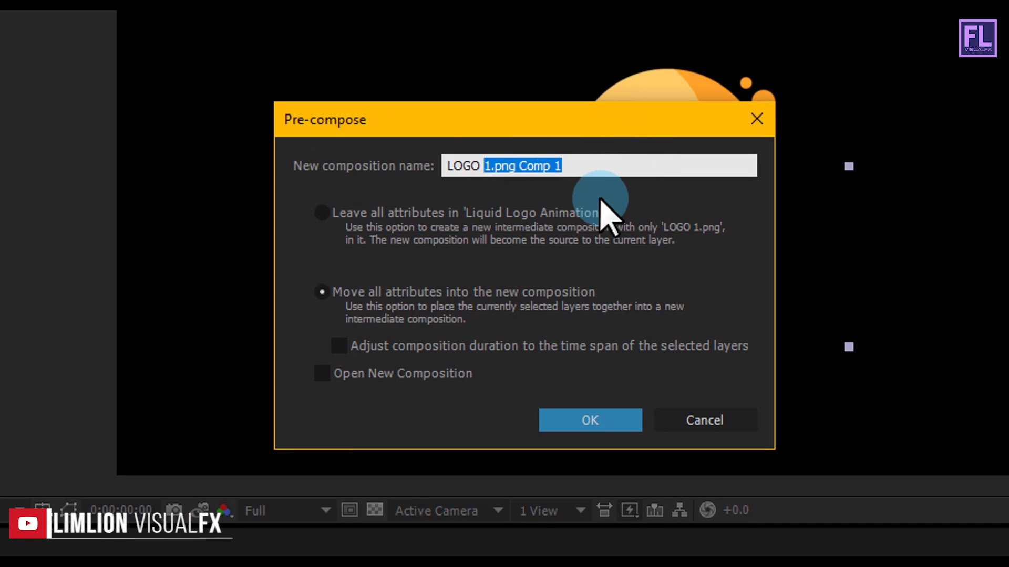
key(BackSpace)
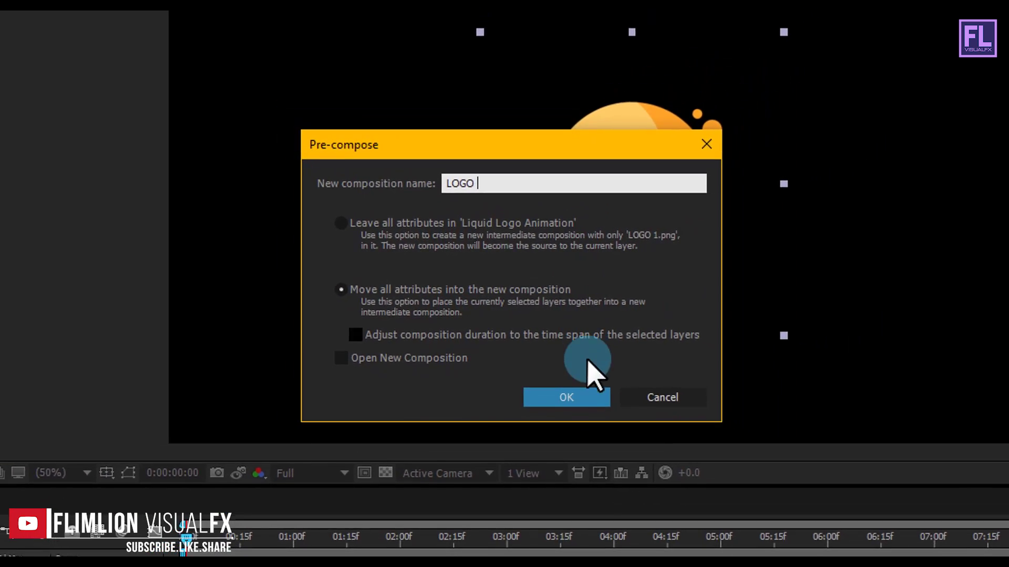
click(566, 397)
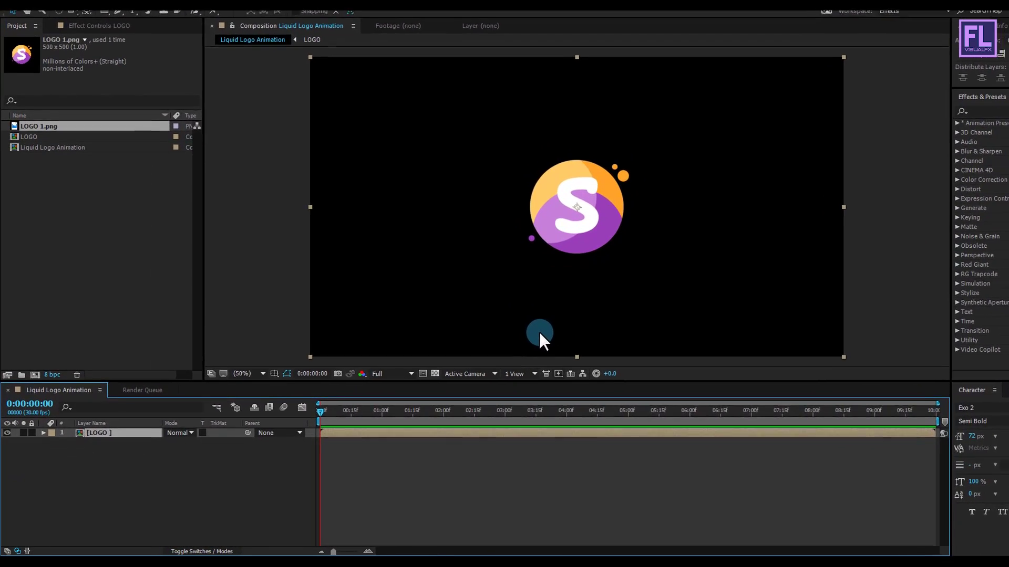
Step: Add a full-frame solid named BG in colour 1A1A1A and move it below LOGO
right_click(72, 481)
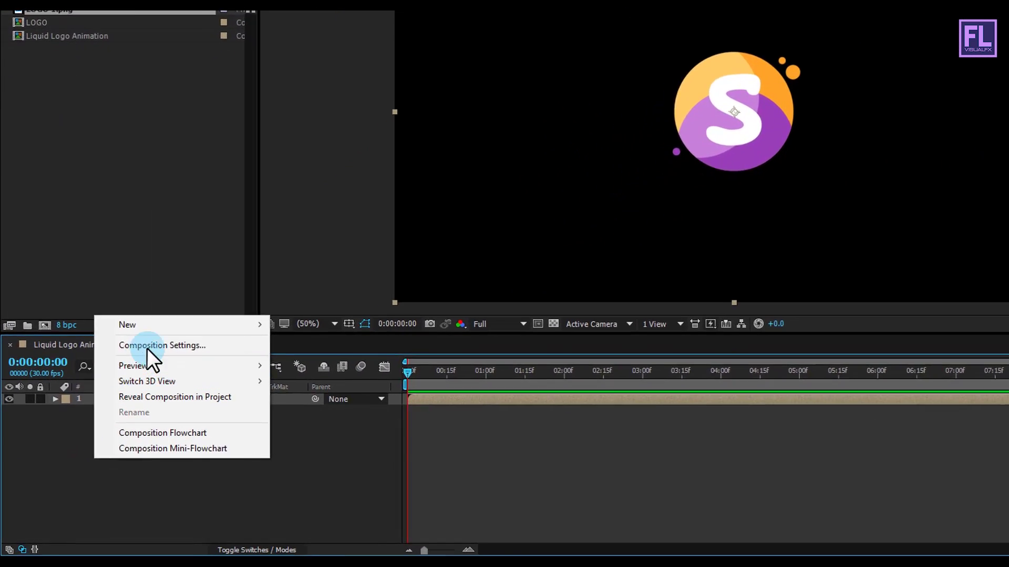
mouse_move(164, 324)
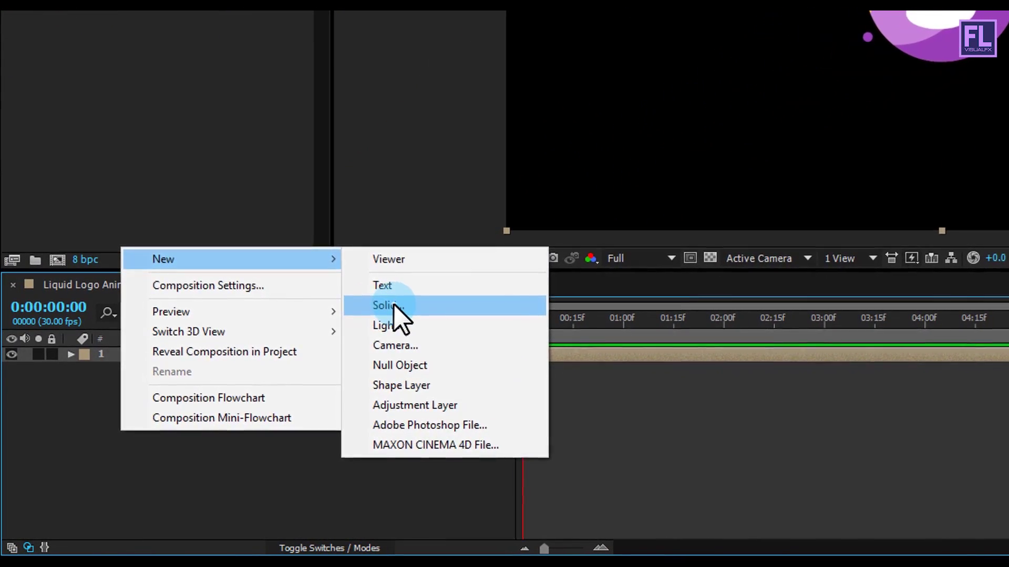
click(394, 308)
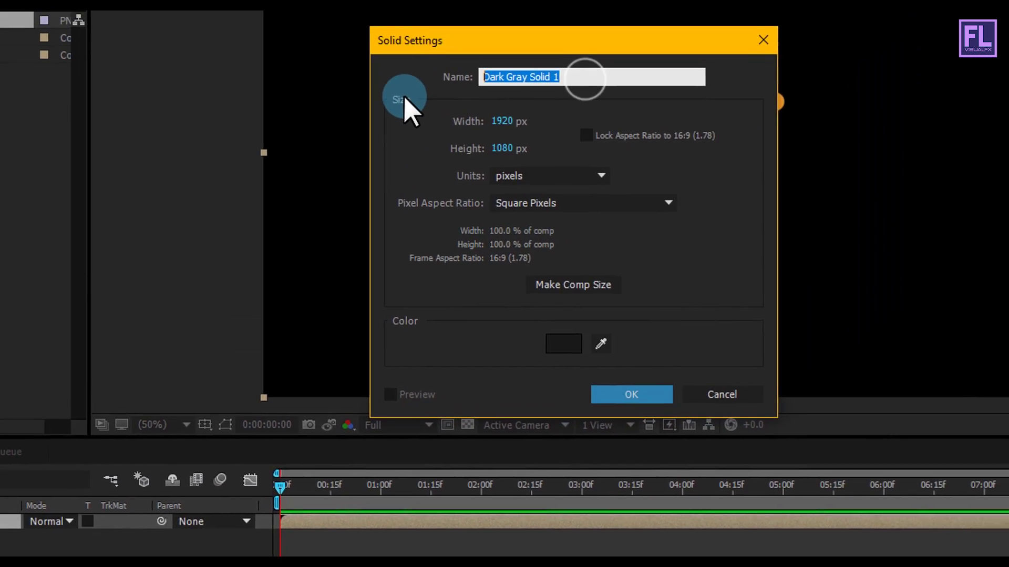
text(BG)
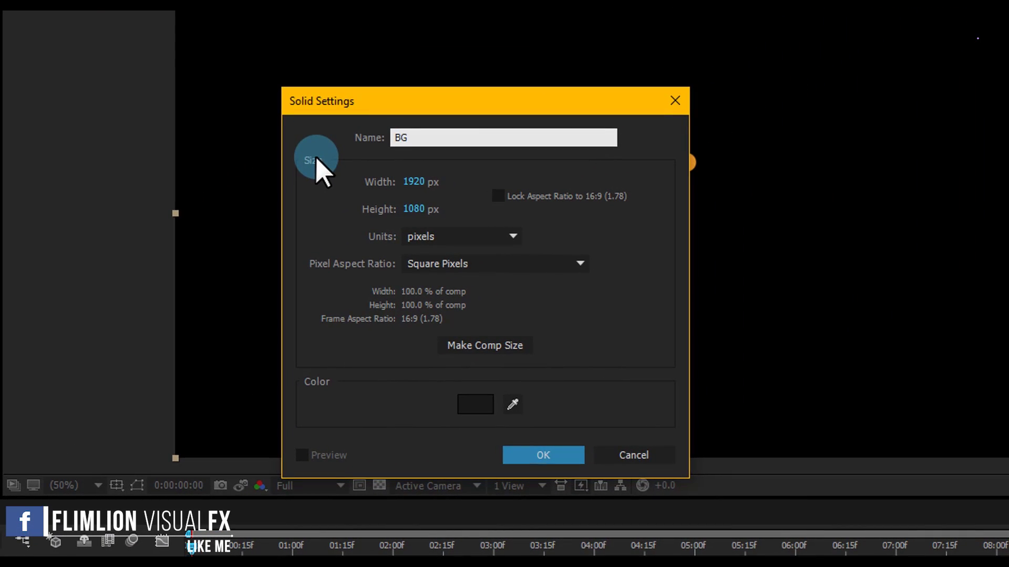
click(472, 404)
drag(231, 298, 232, 293)
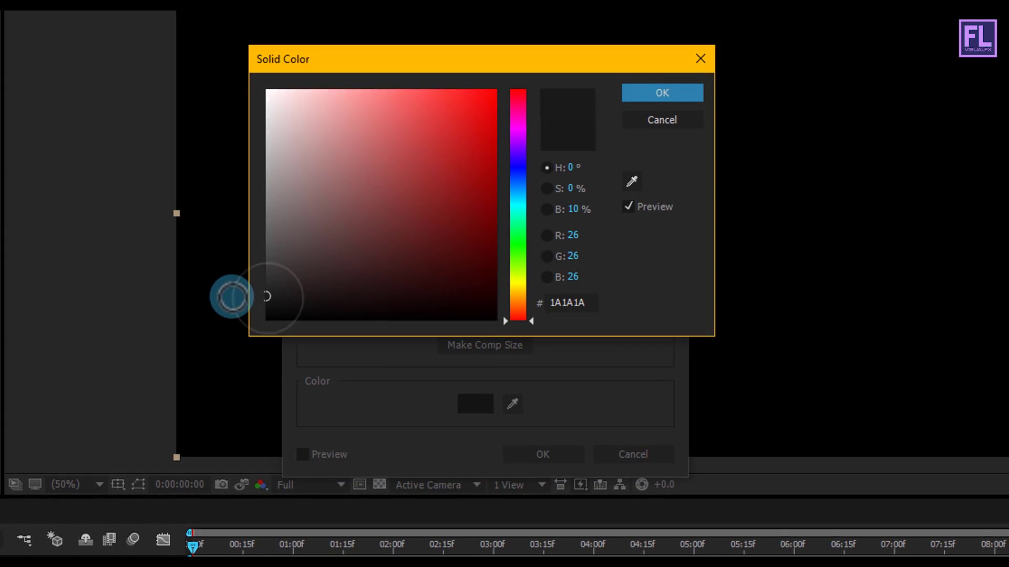
click(649, 94)
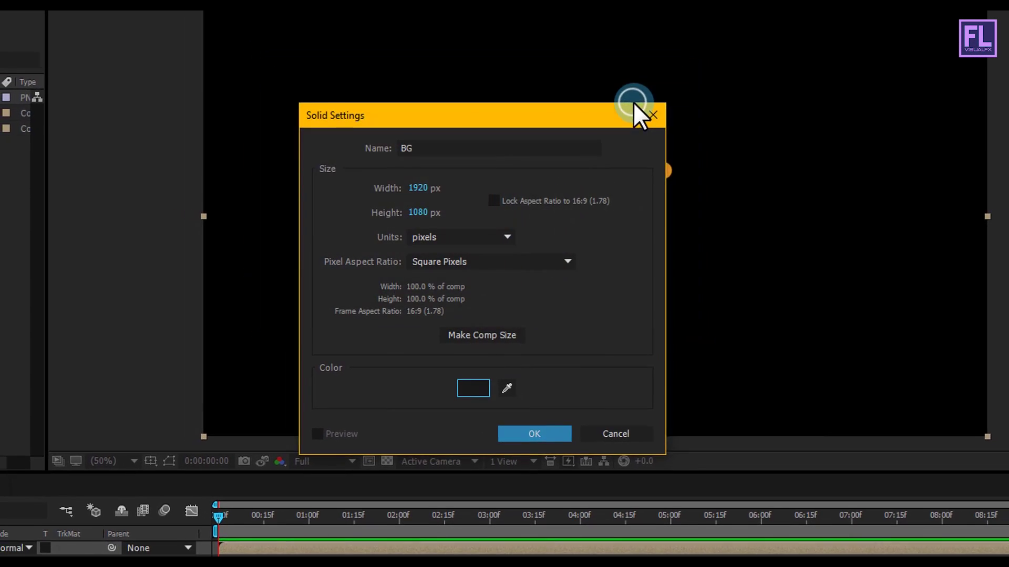
click(534, 434)
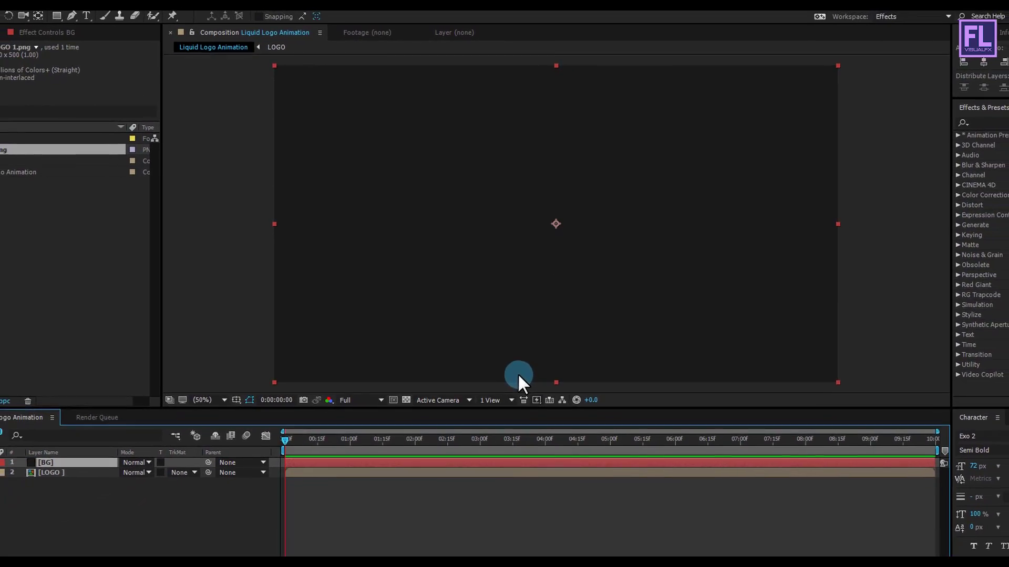
drag(60, 462, 63, 487)
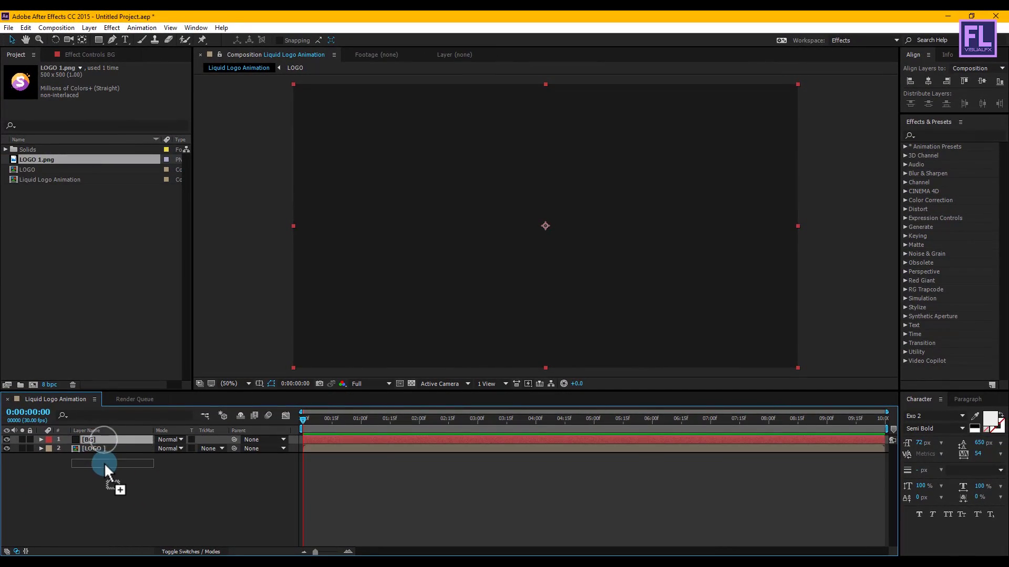
Step: Place BG beneath LOGO and set the Pen tool to draw shapes with no fill
drag(104, 463, 105, 465)
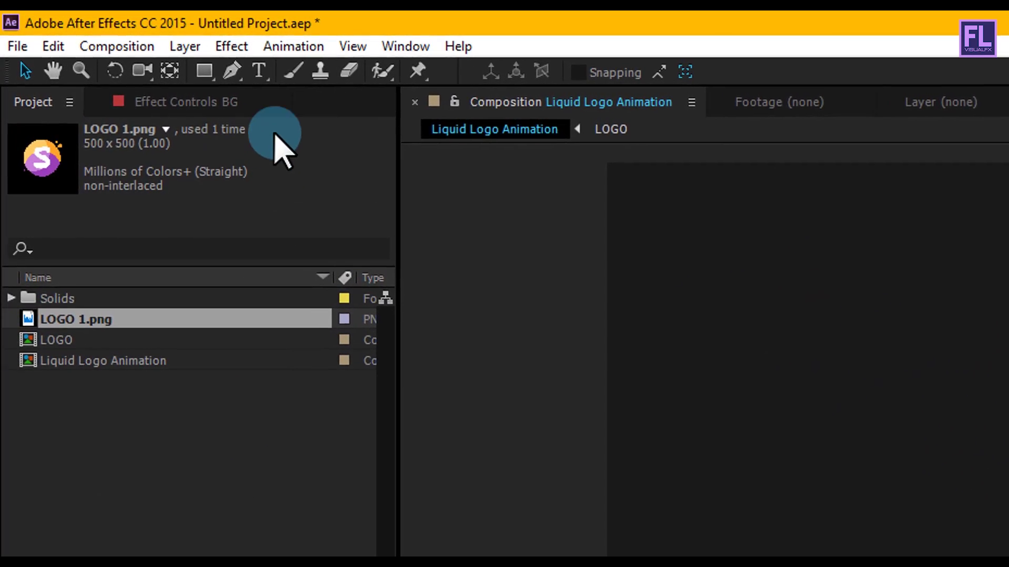
click(245, 75)
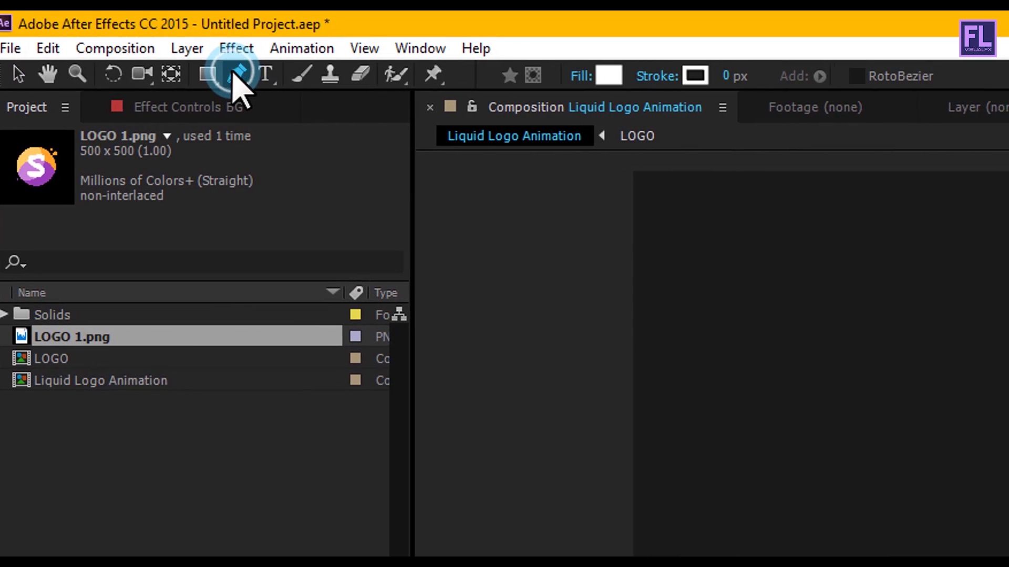
click(400, 77)
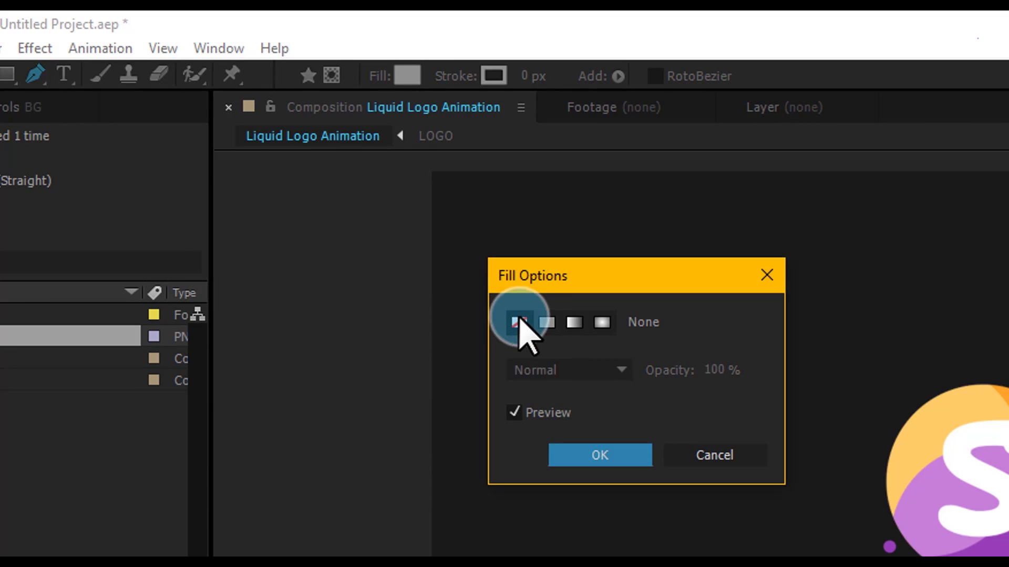
click(581, 456)
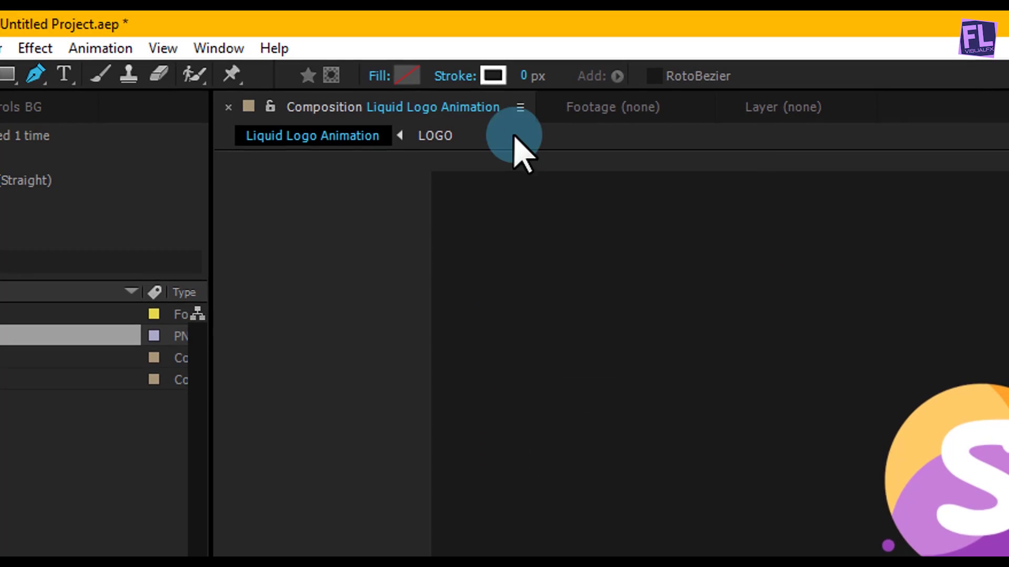
drag(528, 78, 491, 78)
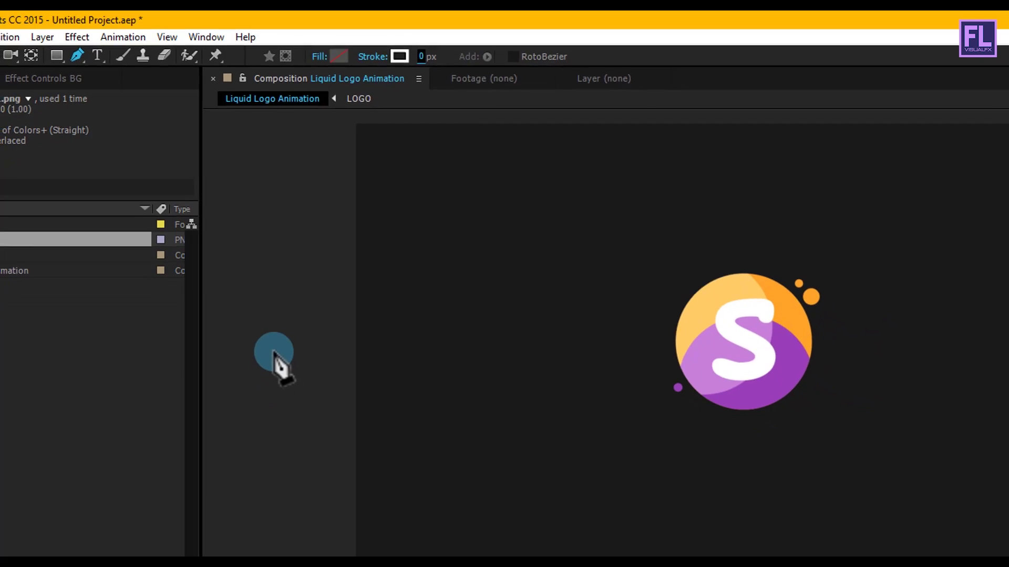
Step: Draw a closed wavy-topped shape across the lower frame and fill it white
click(274, 355)
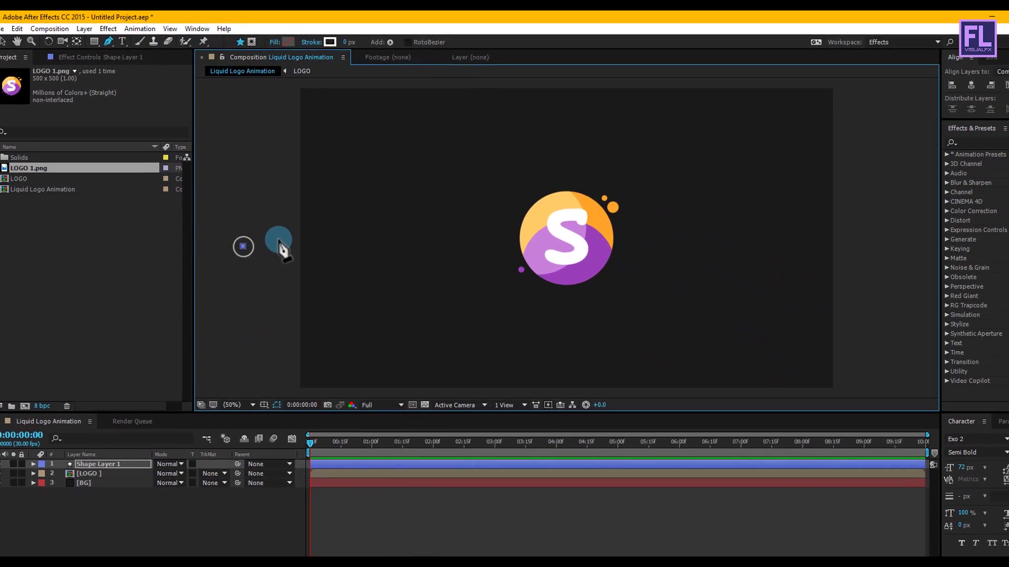
drag(293, 242, 318, 258)
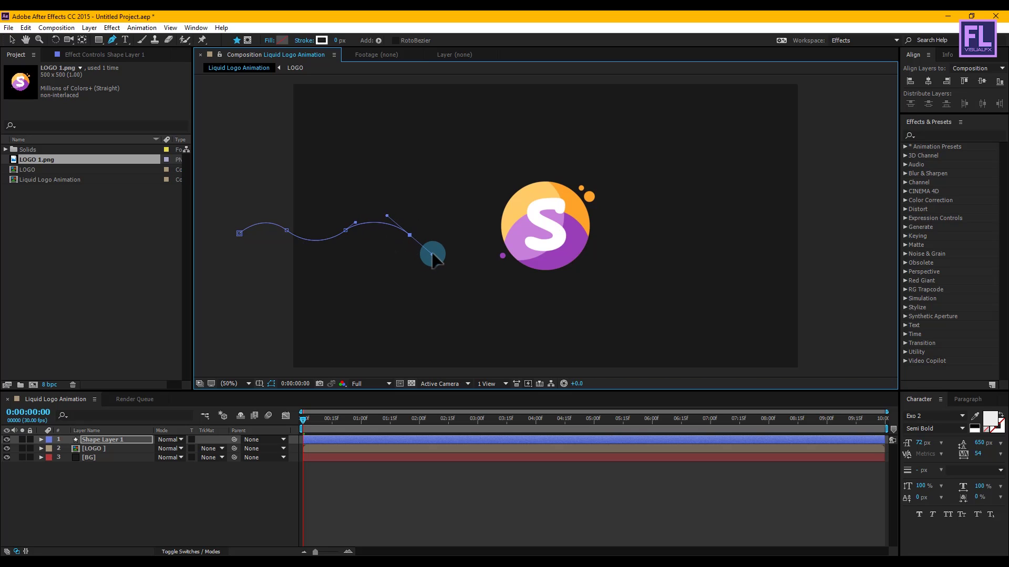
click(629, 237)
click(682, 235)
click(736, 237)
click(786, 234)
click(832, 237)
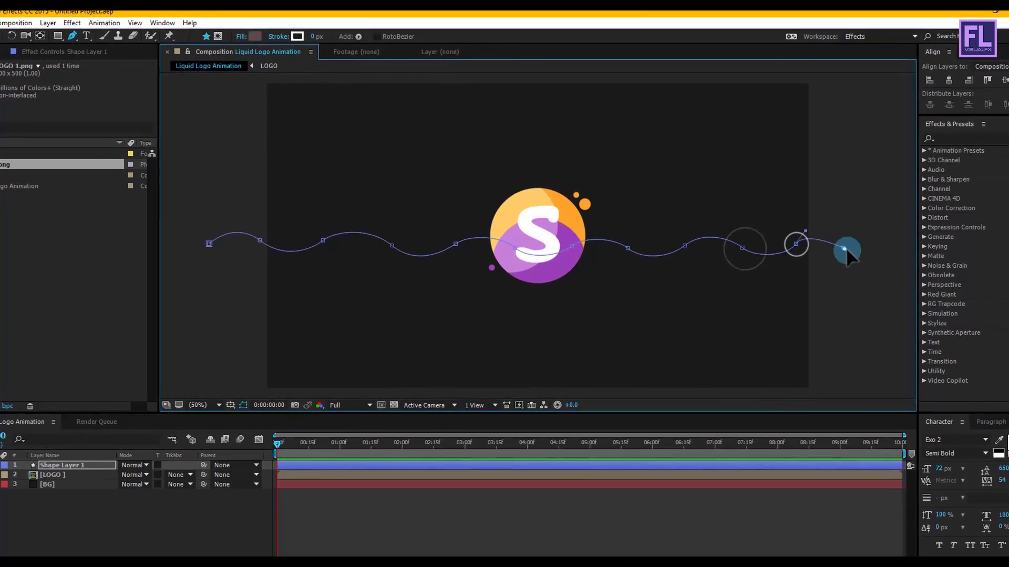
drag(846, 247, 878, 272)
click(879, 319)
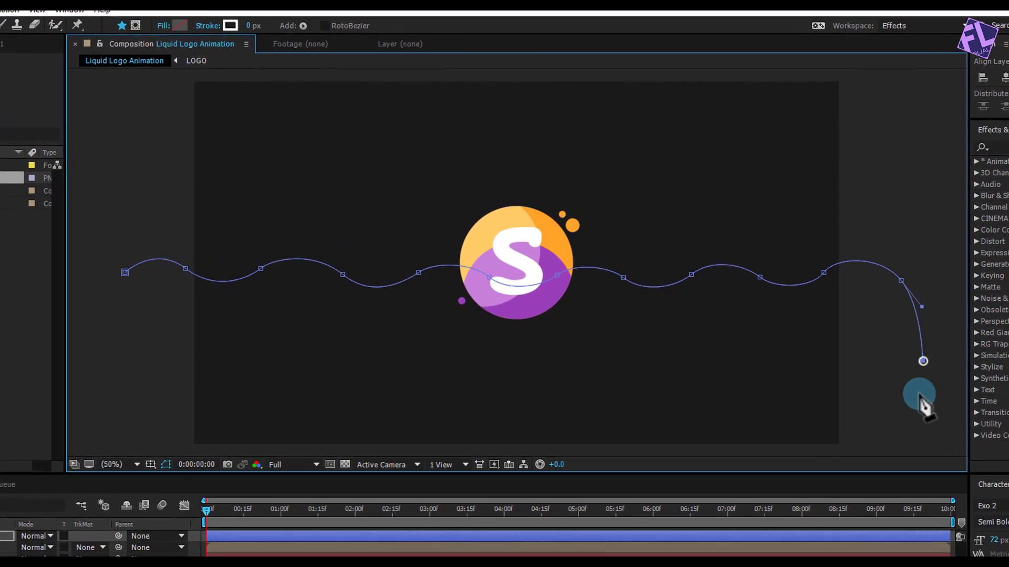
click(907, 431)
click(877, 454)
click(170, 452)
click(139, 337)
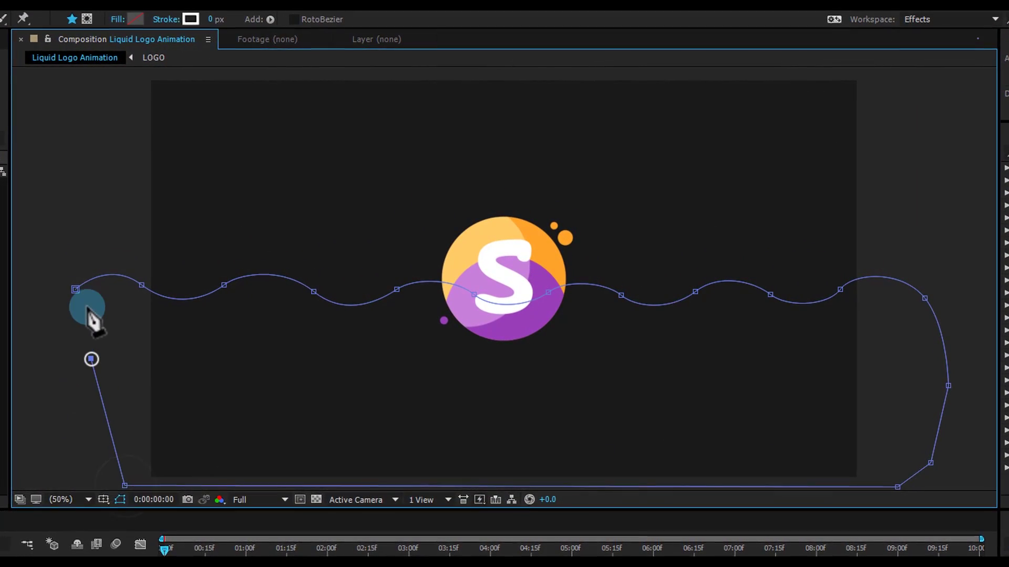
click(75, 289)
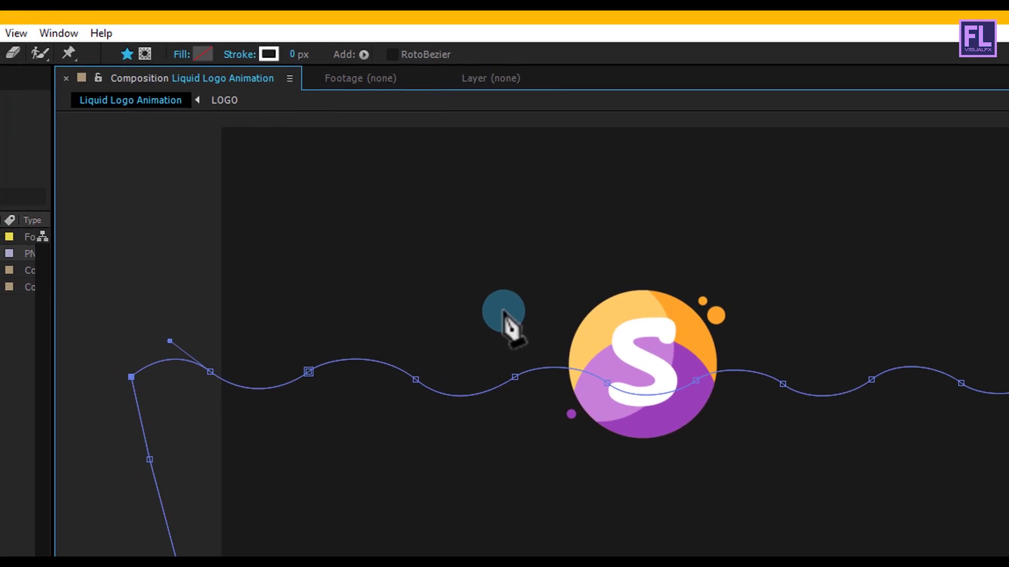
click(218, 66)
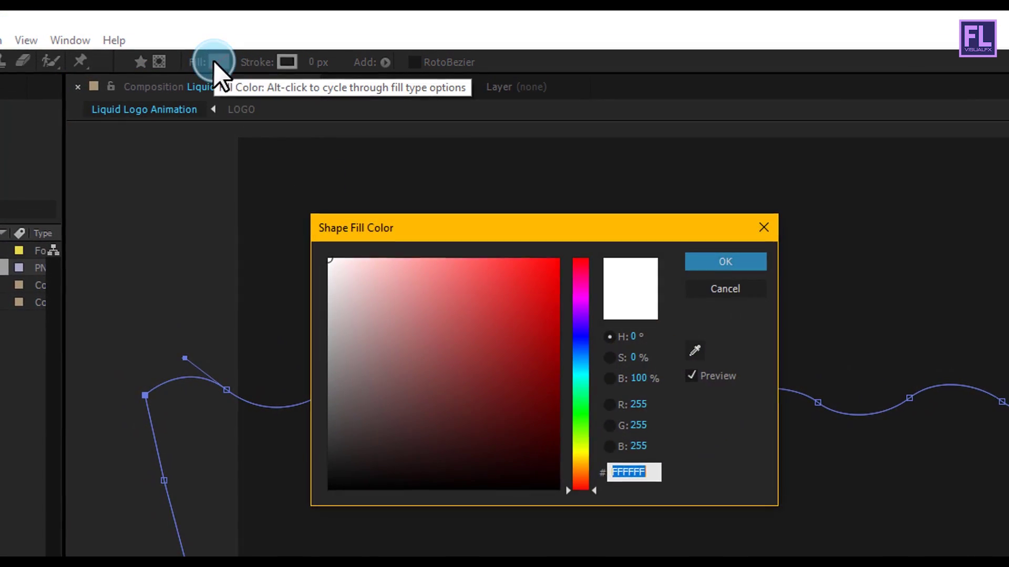
click(728, 263)
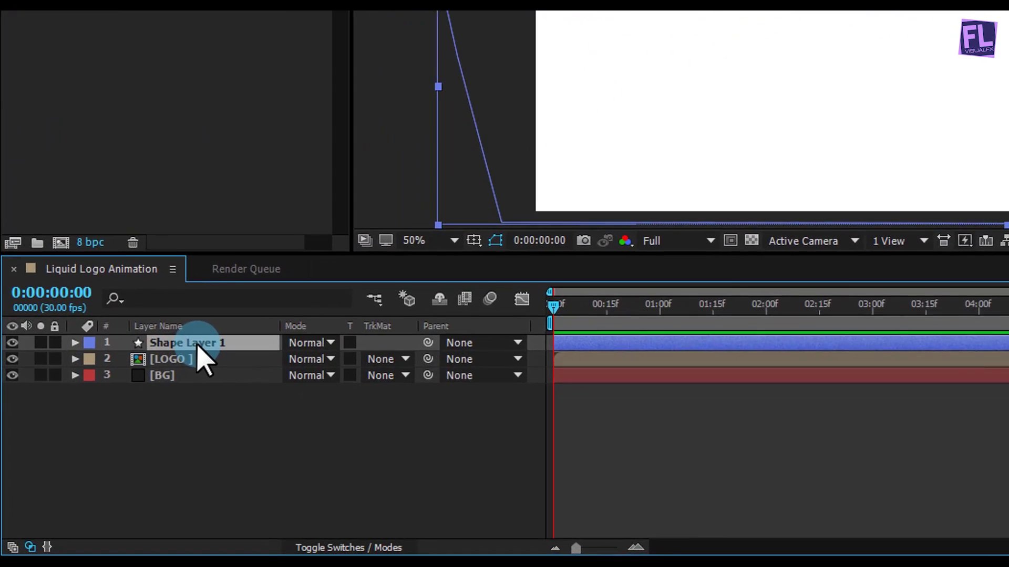
Step: Set a starting Position keyframe with the wave pushed off-frame to the lower left (-436,762)
key(p)
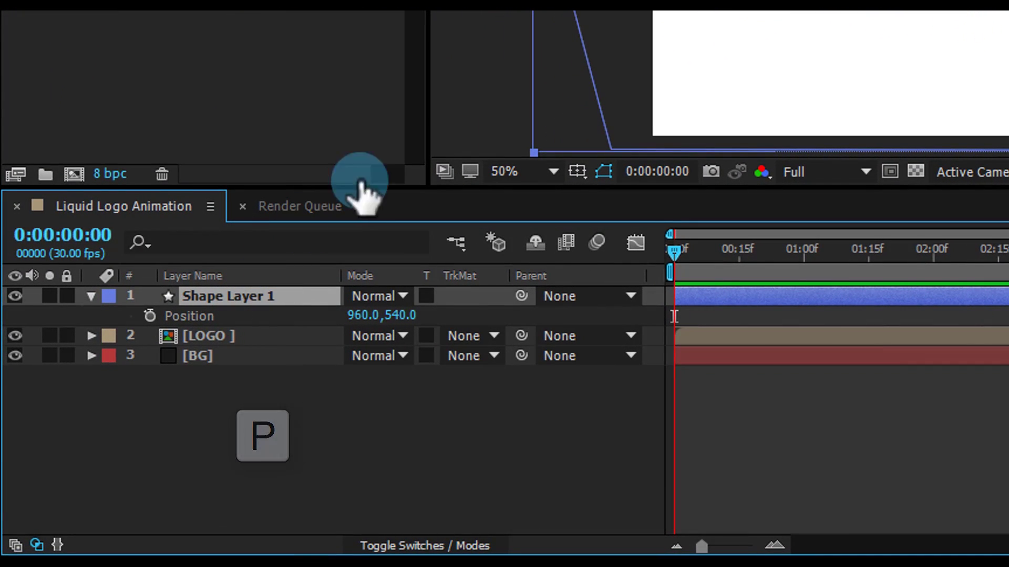
click(149, 315)
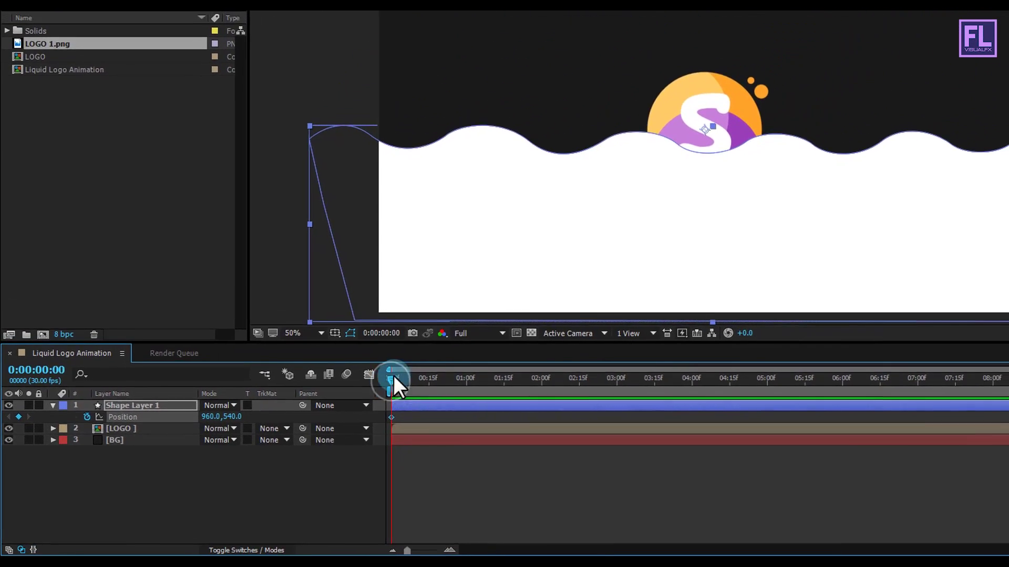
drag(789, 206, 480, 247)
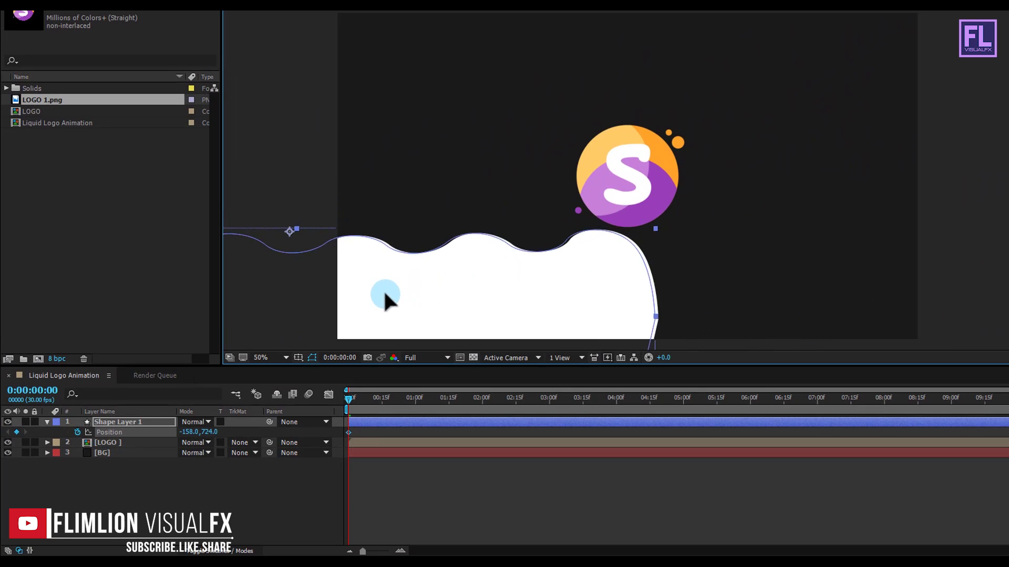
drag(341, 305, 316, 308)
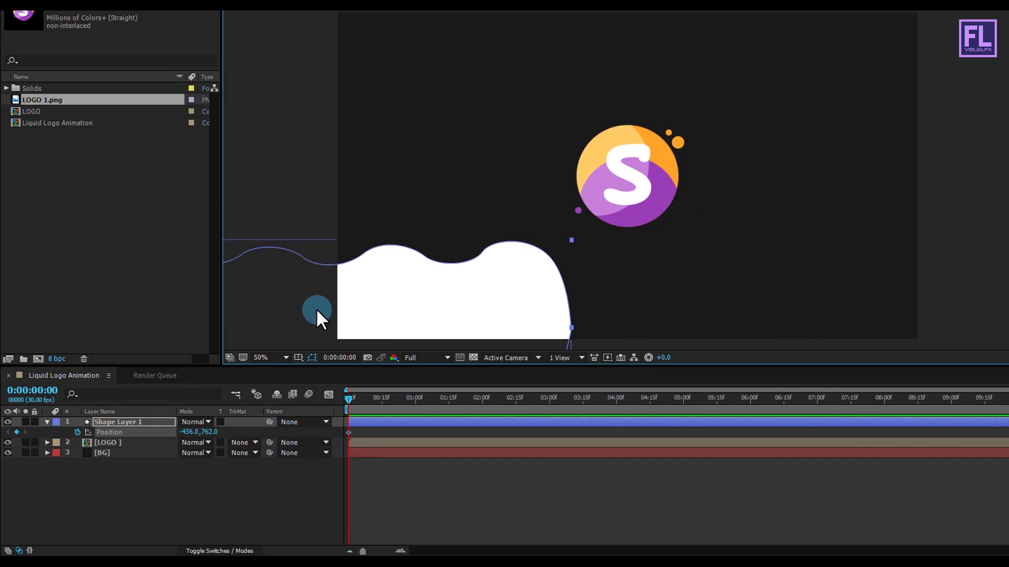
Step: At 4:01 raise the wave to cover the frame, then Easy Ease both keyframes
drag(349, 398, 531, 398)
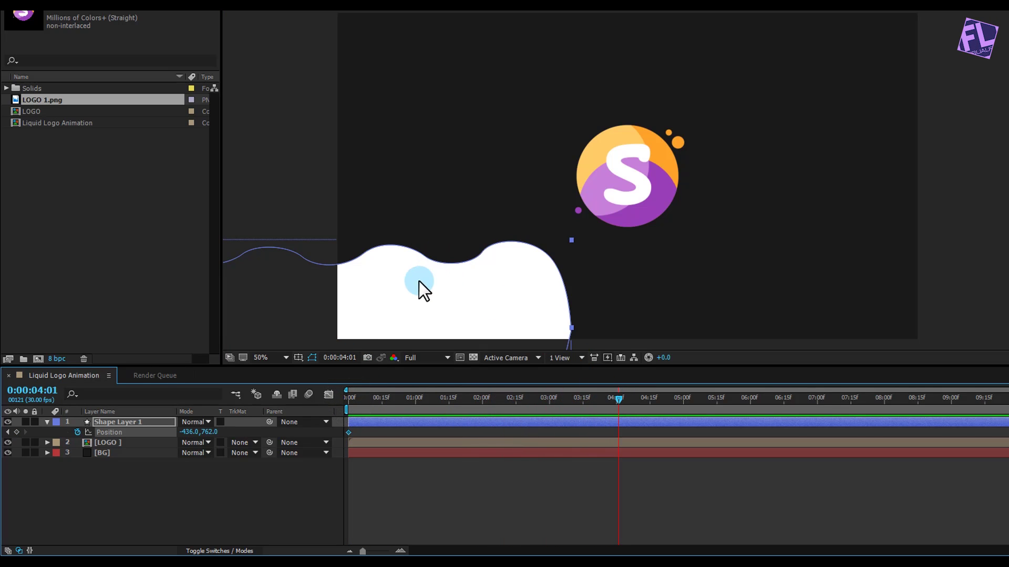
drag(383, 303, 1008, 165)
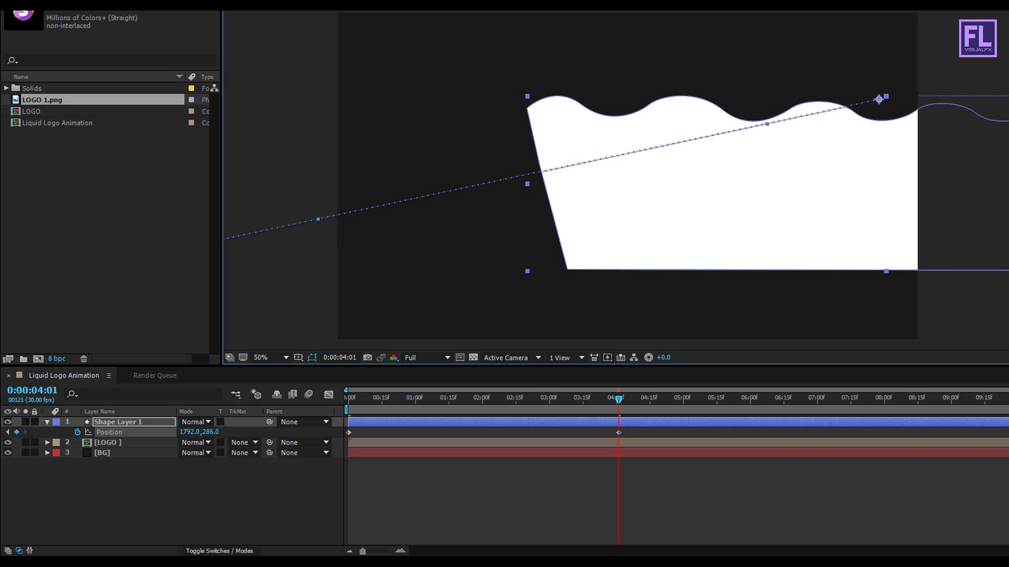
drag(610, 391, 314, 405)
shift+click(348, 432)
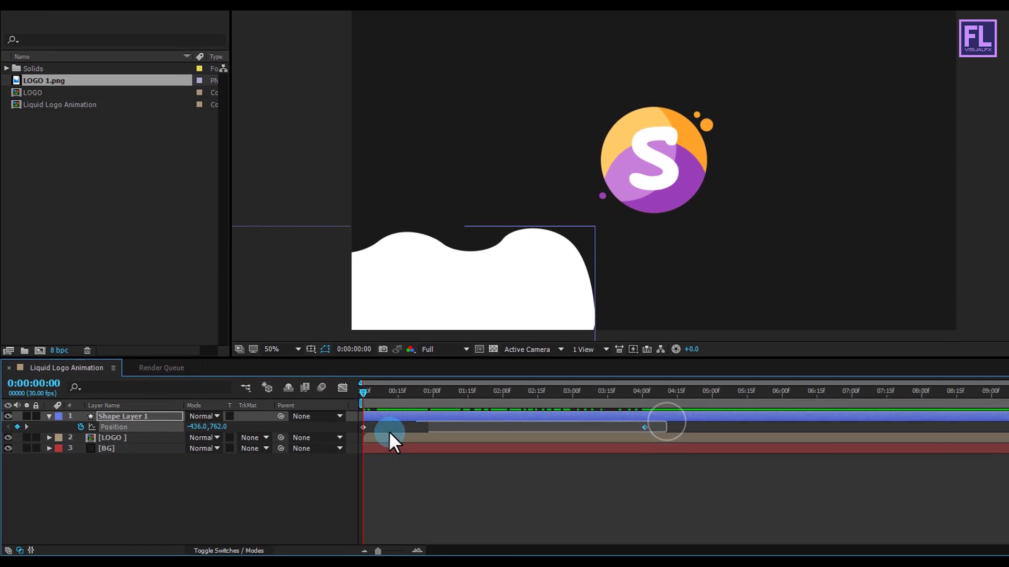
key(F9)
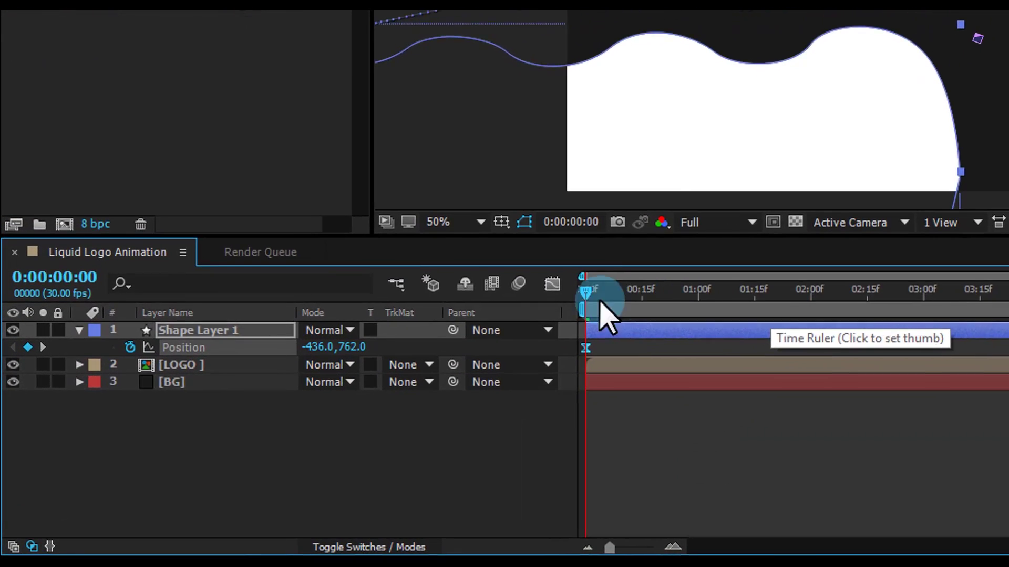
Step: Set LOGO's track matte to Alpha Matte from Shape Layer 1 and preview the reveal
click(79, 330)
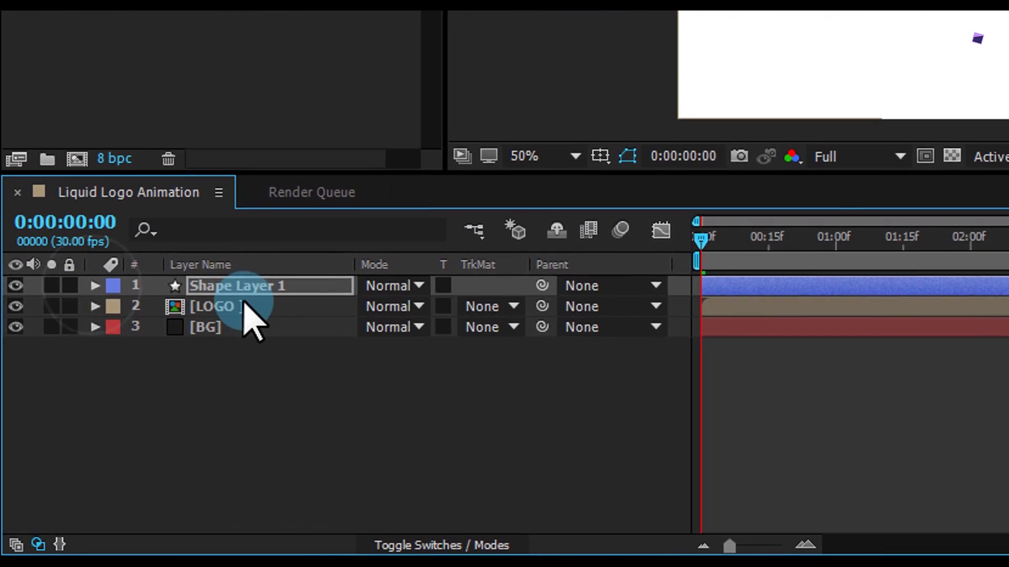
click(245, 305)
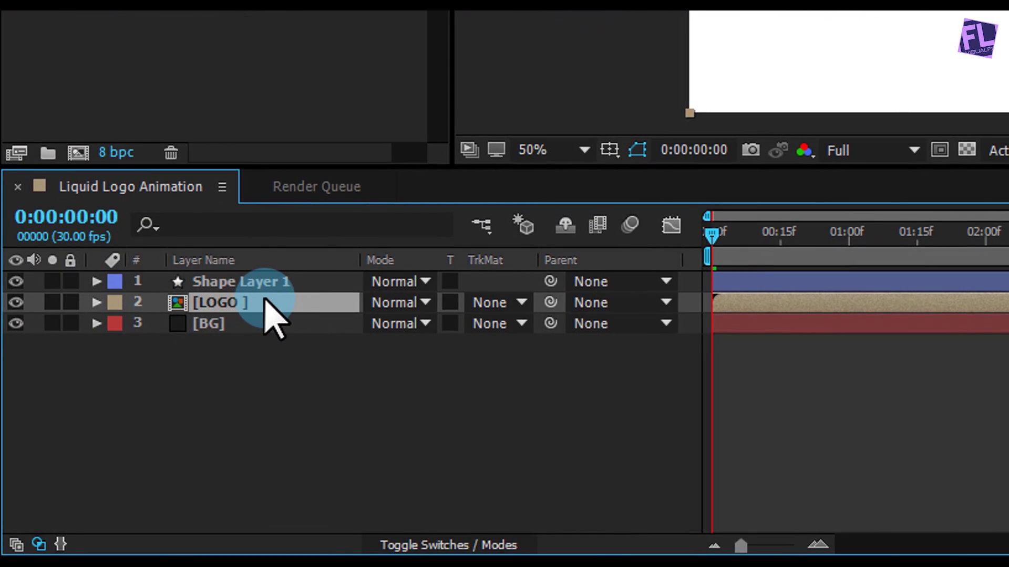
click(434, 546)
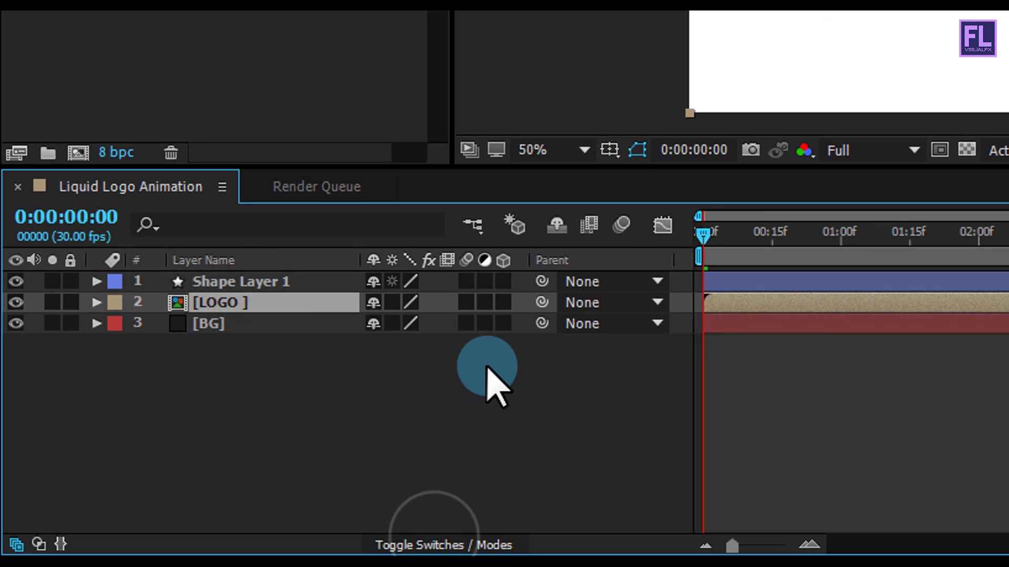
click(451, 545)
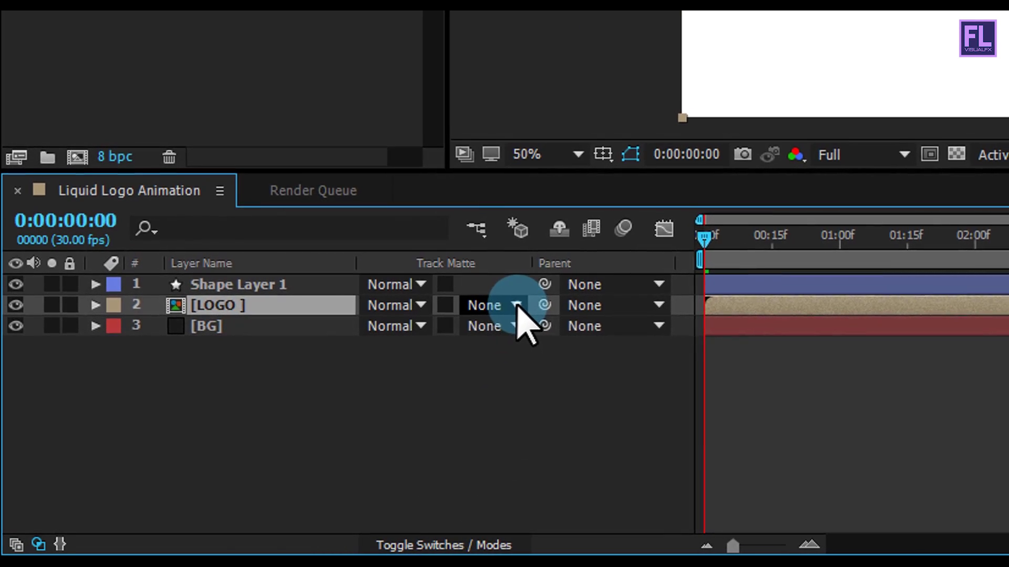
click(520, 302)
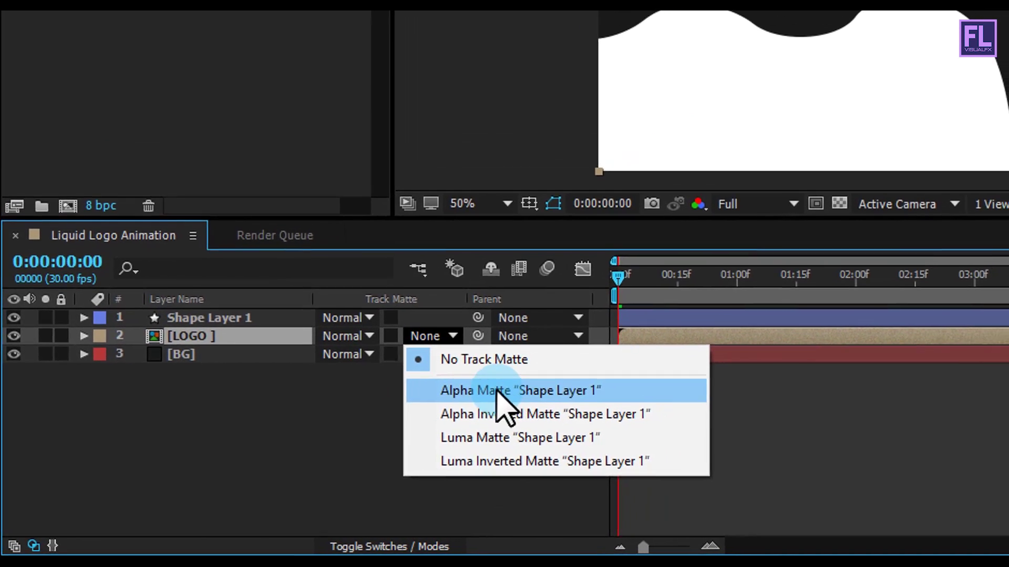
click(498, 391)
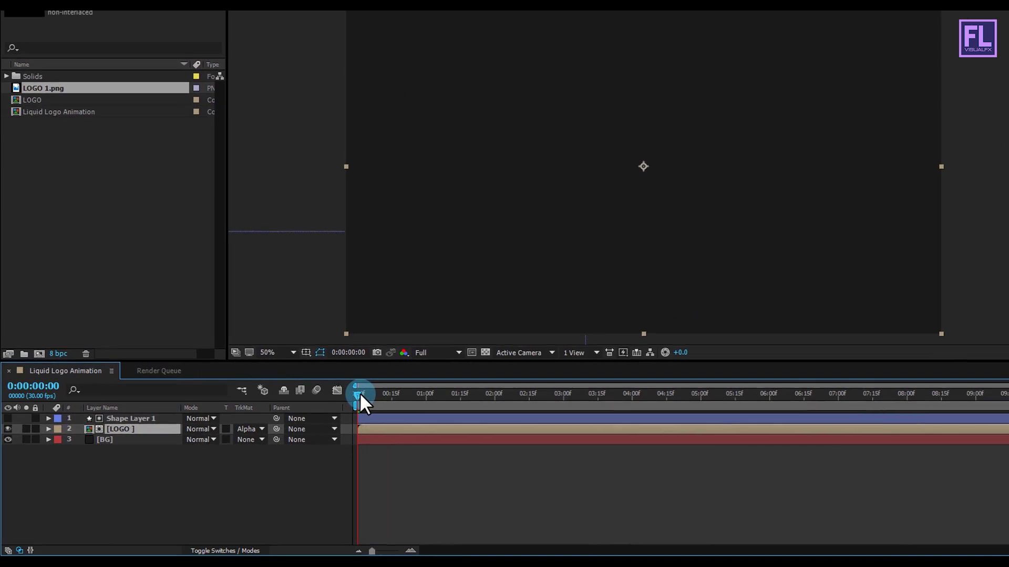
key(space)
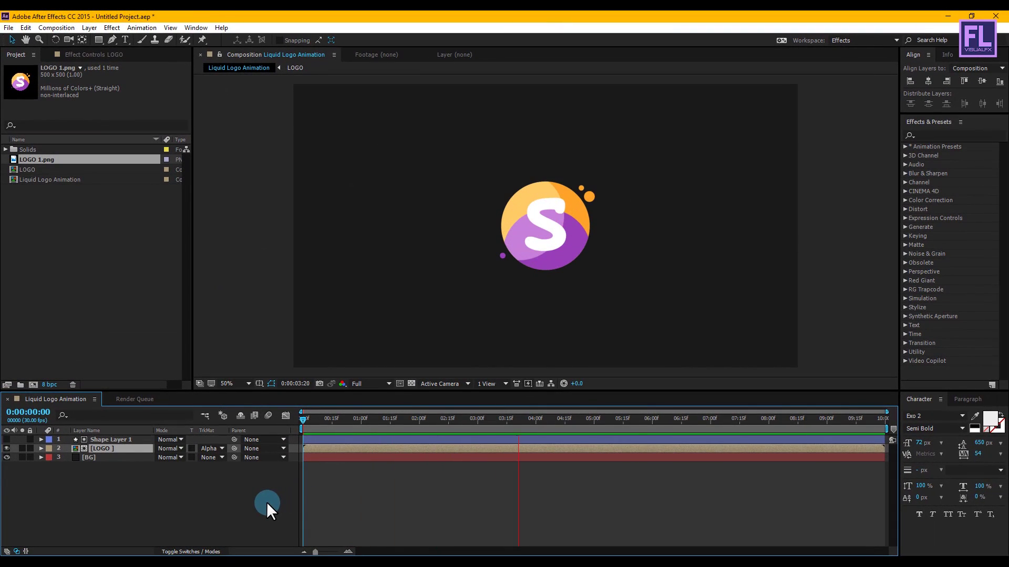
Step: Stop the preview, scrub to 3:19 to check the reveal, and bring up the new-layer menu
click(585, 425)
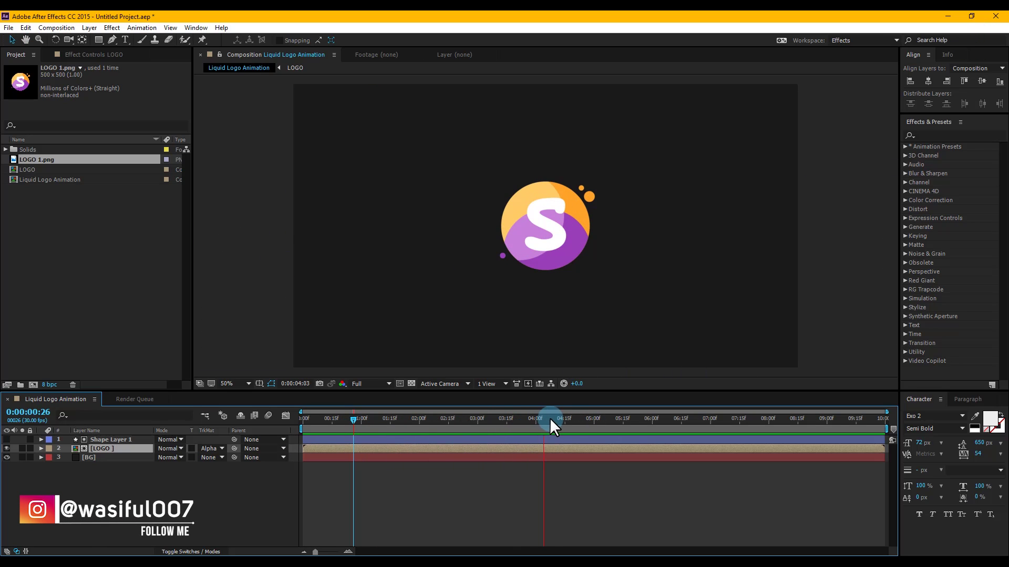
drag(549, 419, 405, 429)
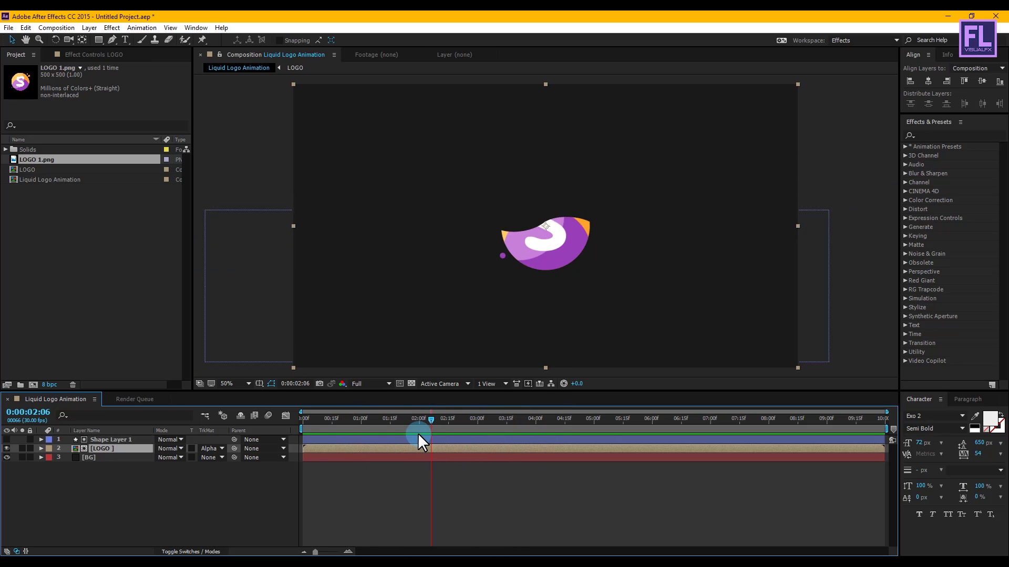
drag(469, 442, 514, 441)
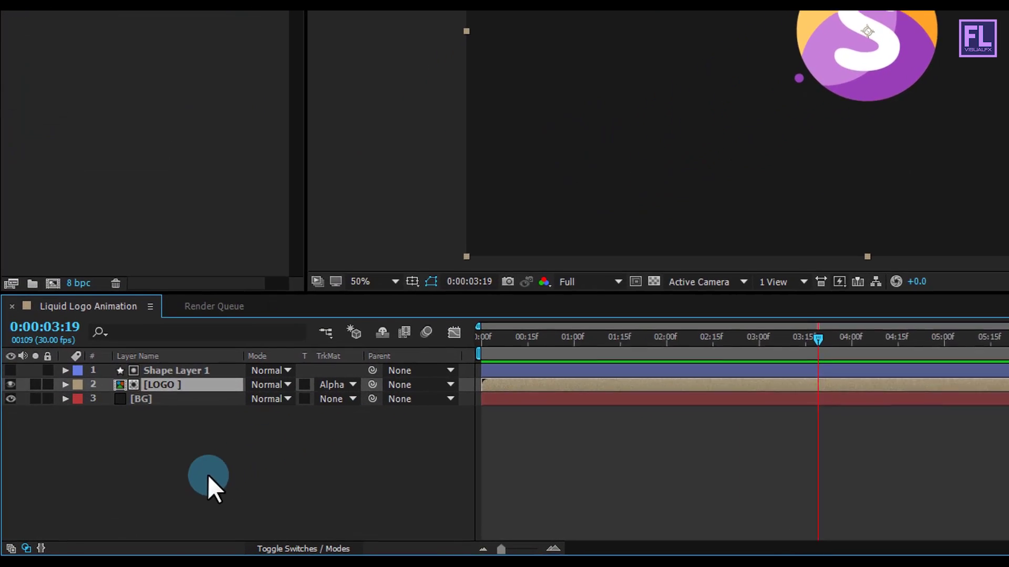
right_click(122, 492)
Step: Add a COMPANY text layer centred horizontally under the logo
mouse_move(277, 271)
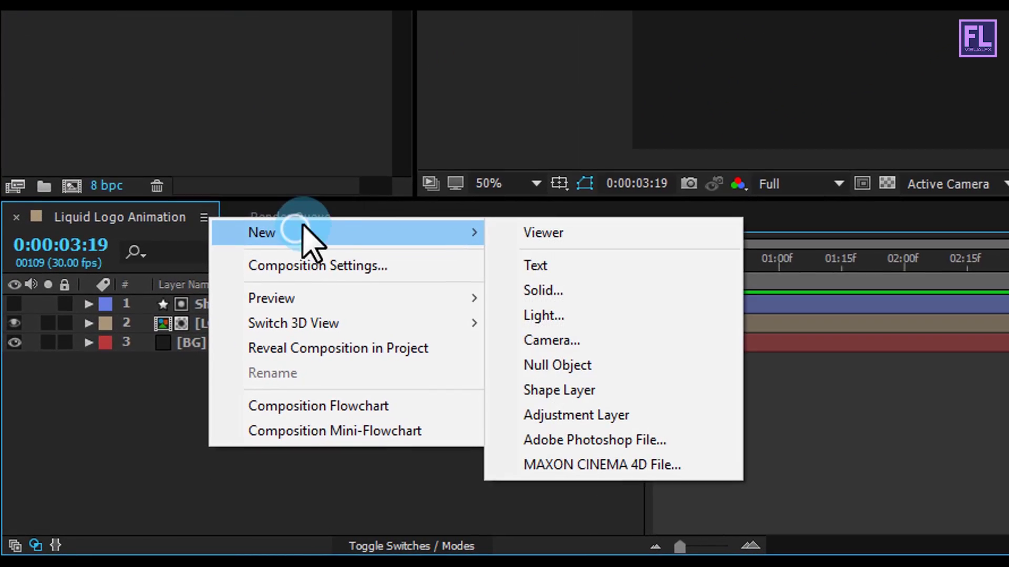
click(599, 257)
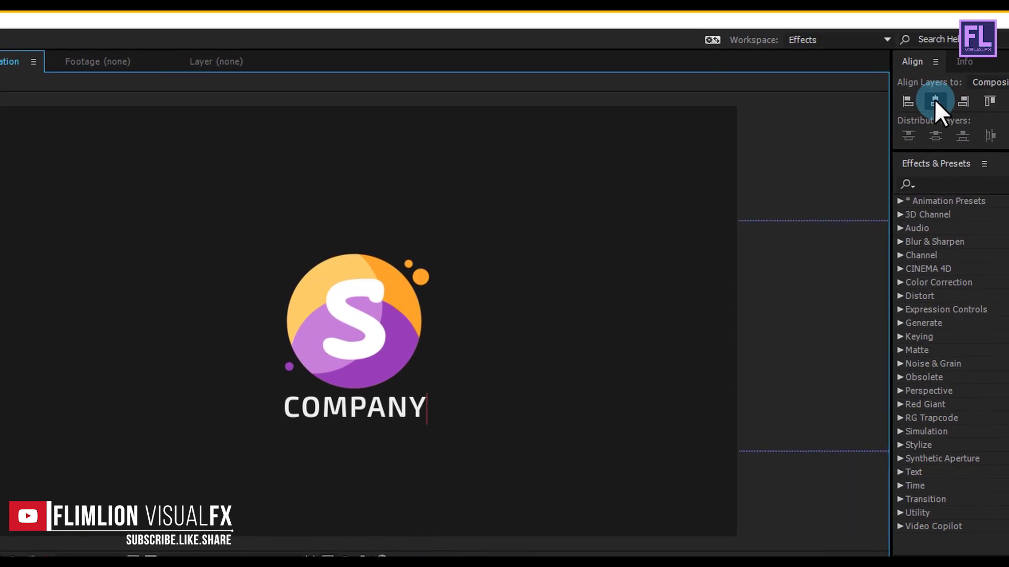
click(1006, 79)
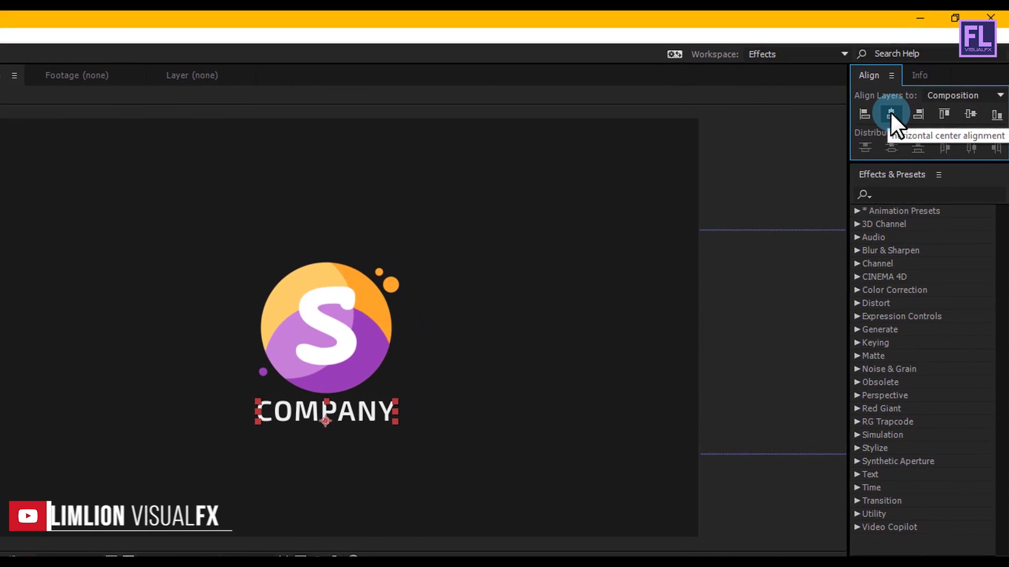
Step: Set the letters PANY to the Thin weight and recentre the COMPANY text
drag(322, 412, 398, 413)
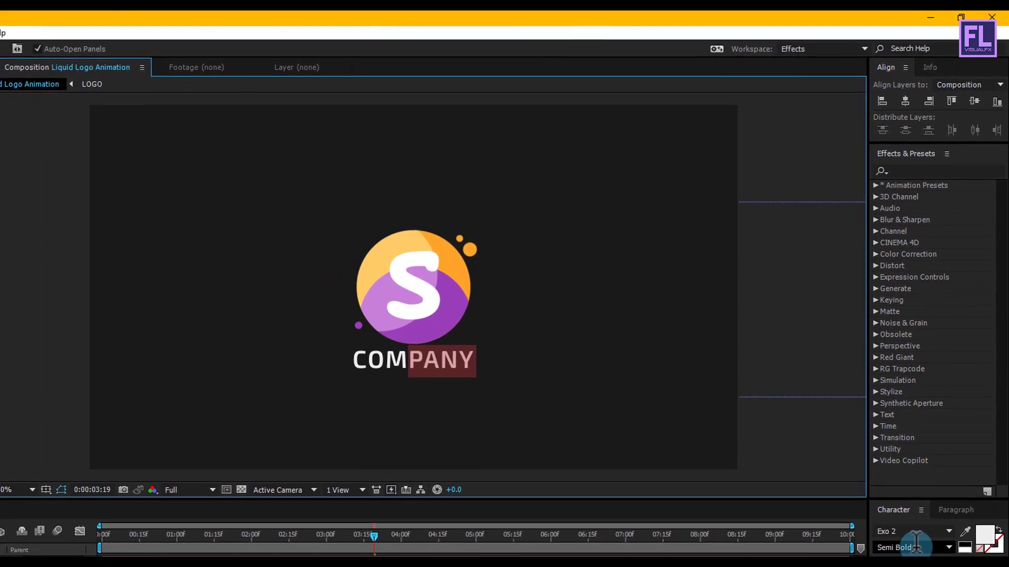
click(921, 521)
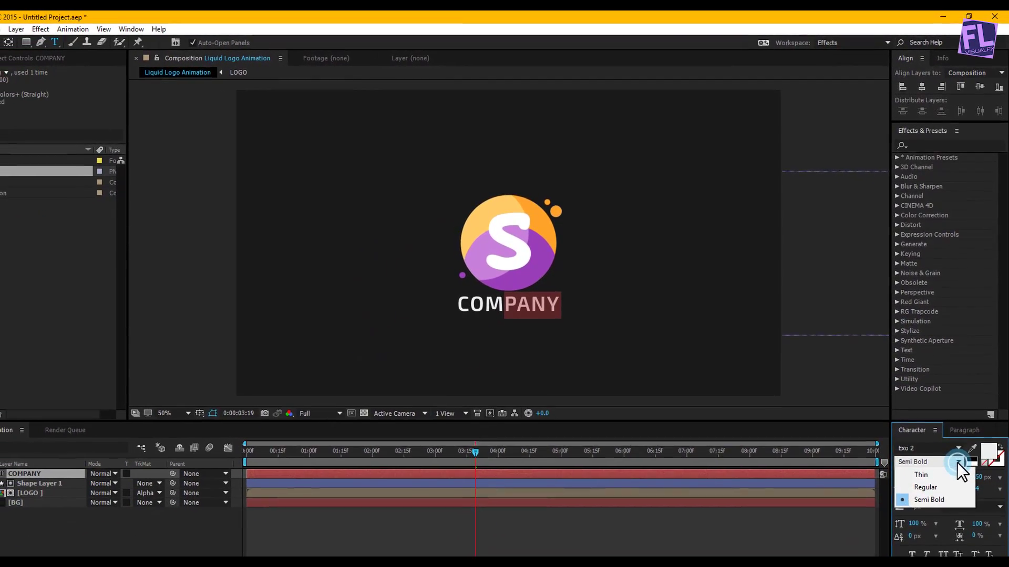
click(949, 460)
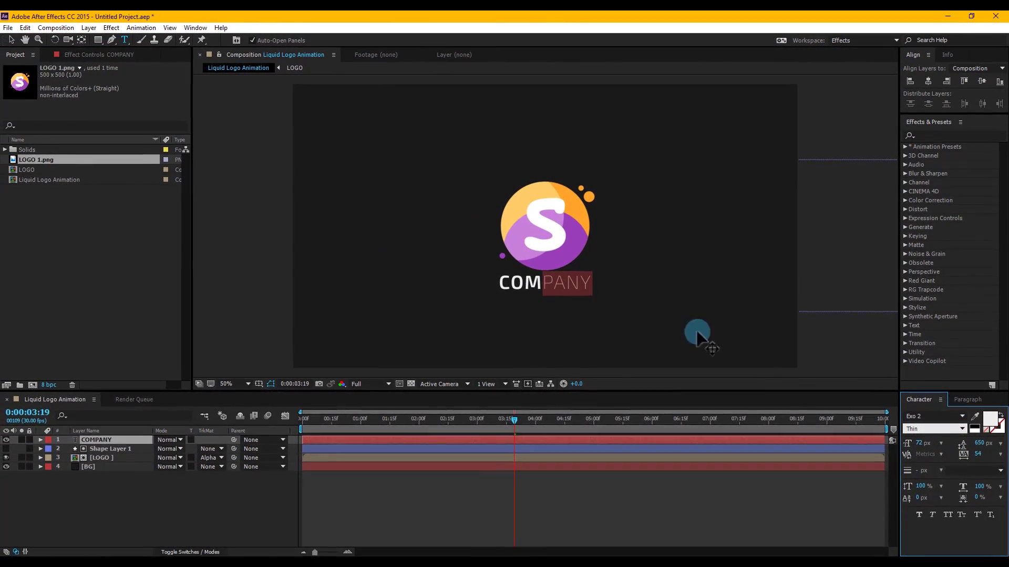
click(927, 81)
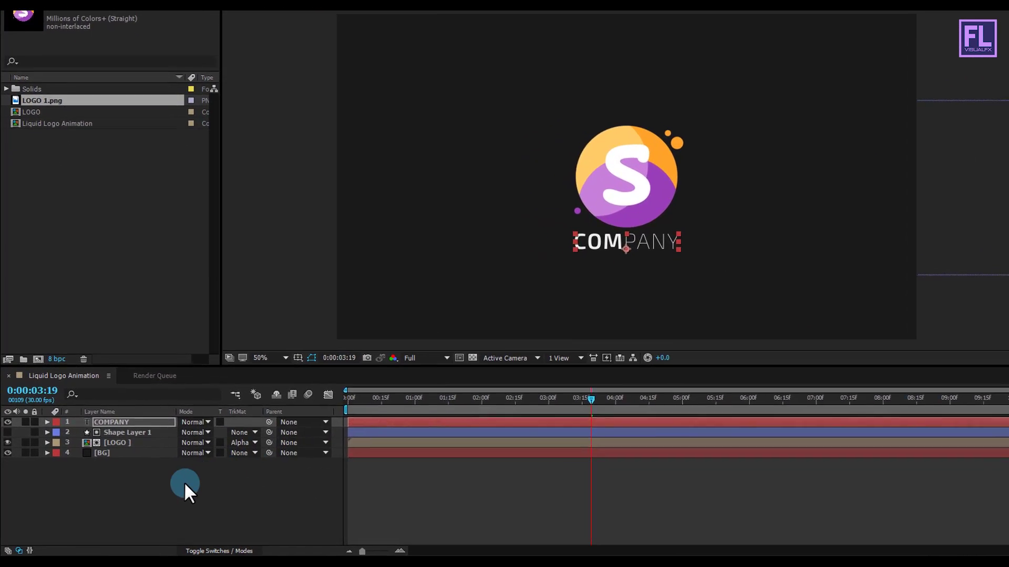
click(184, 482)
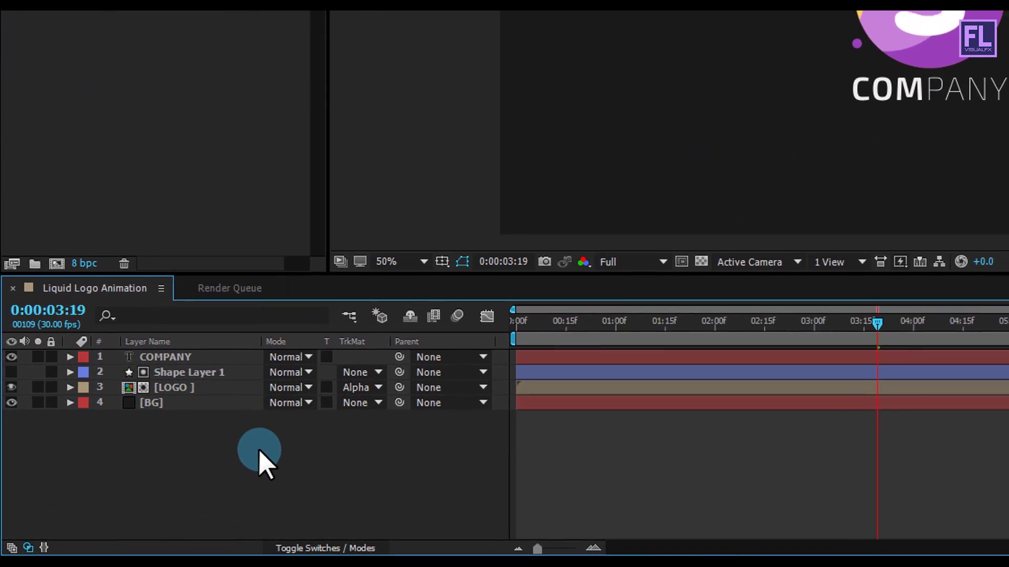
right_click(260, 455)
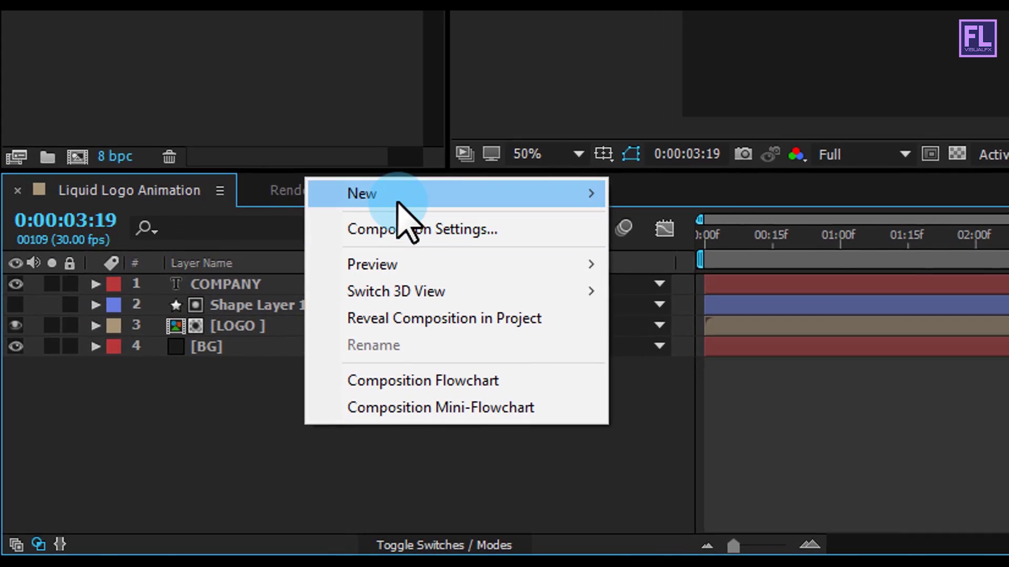
Step: Add a YOUR SLOGAN text layer and move it below COMPANY
mouse_move(398, 204)
click(720, 233)
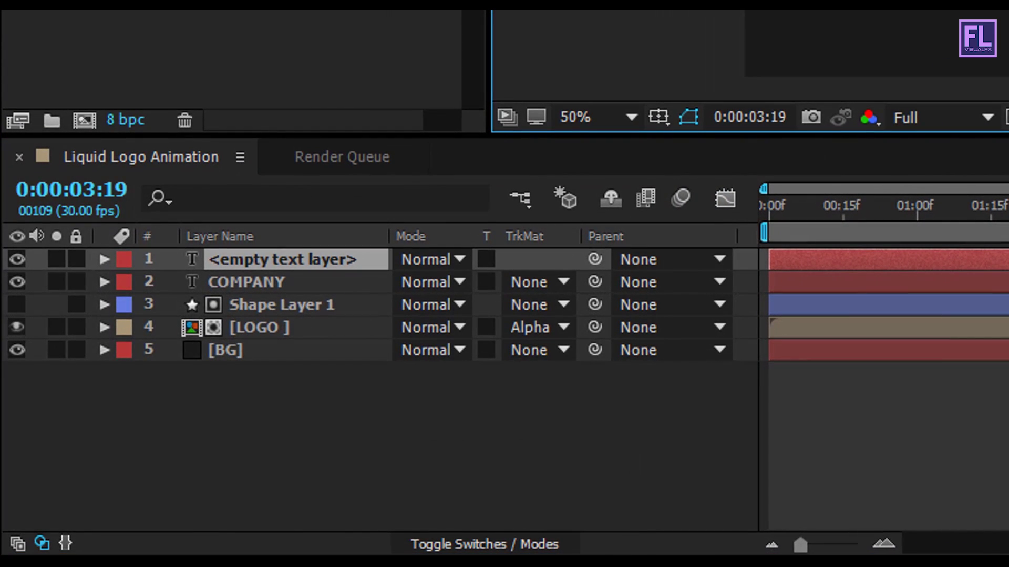
text(YO)
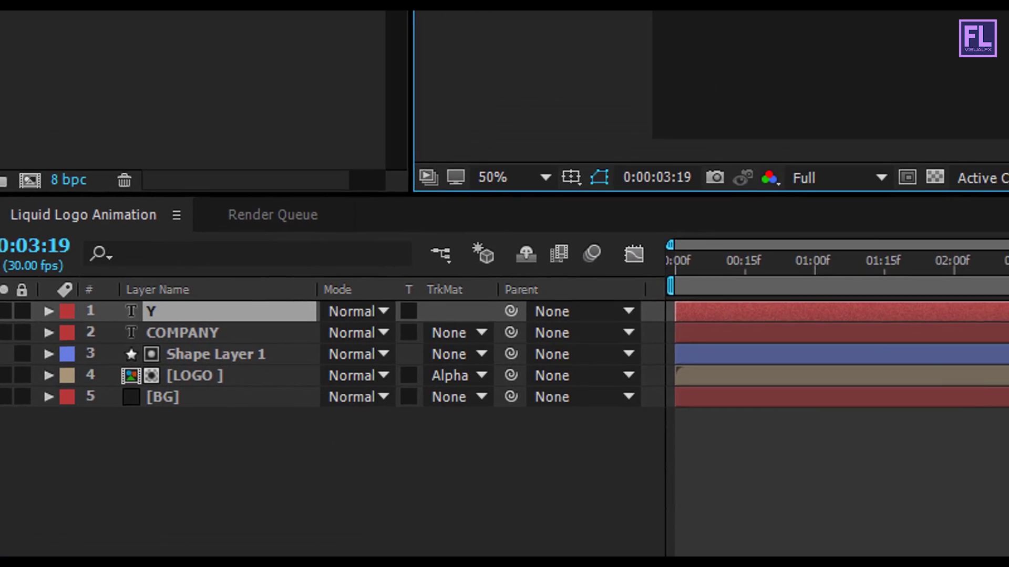
text(UR)
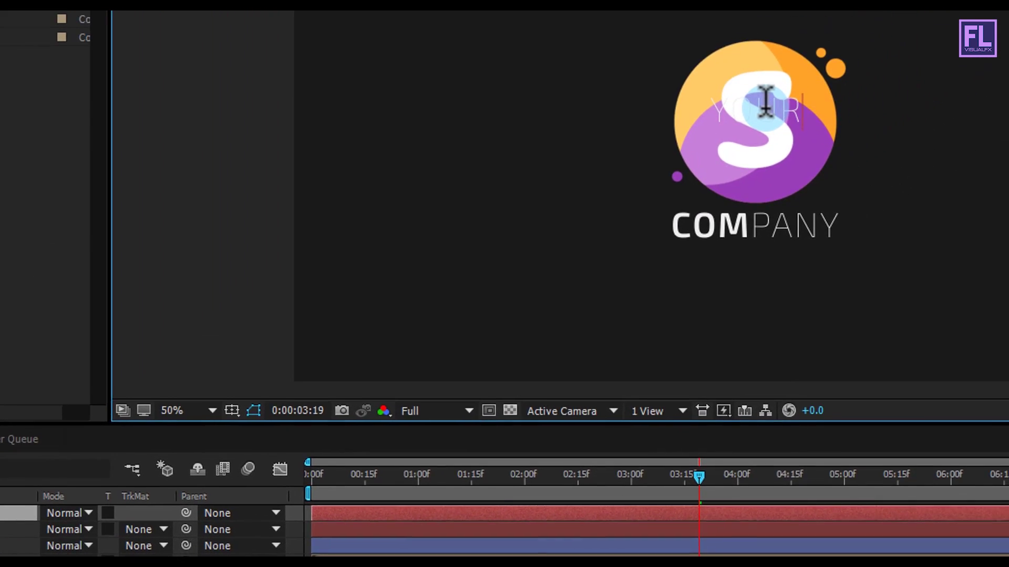
text( S)
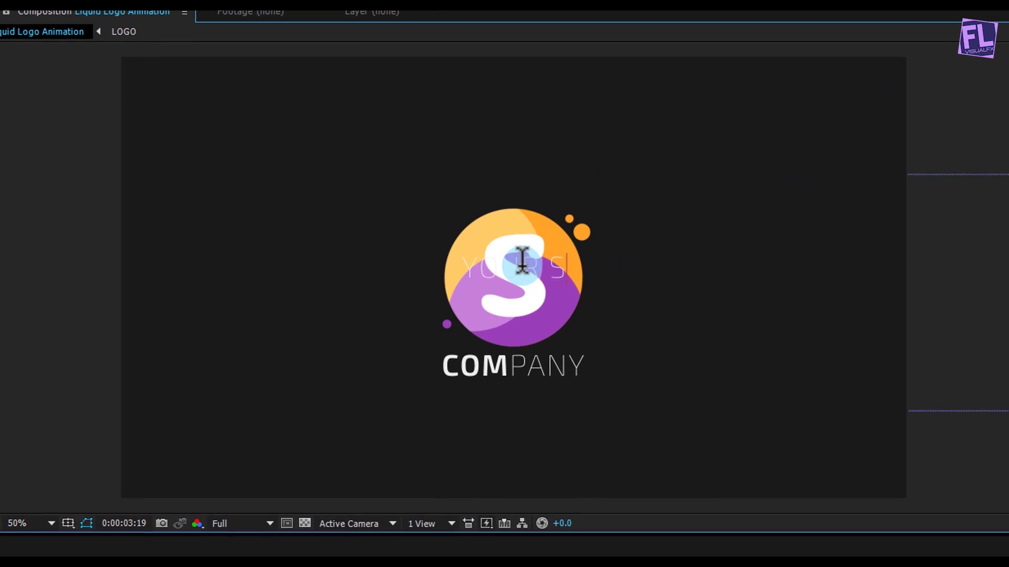
text(LOGAN)
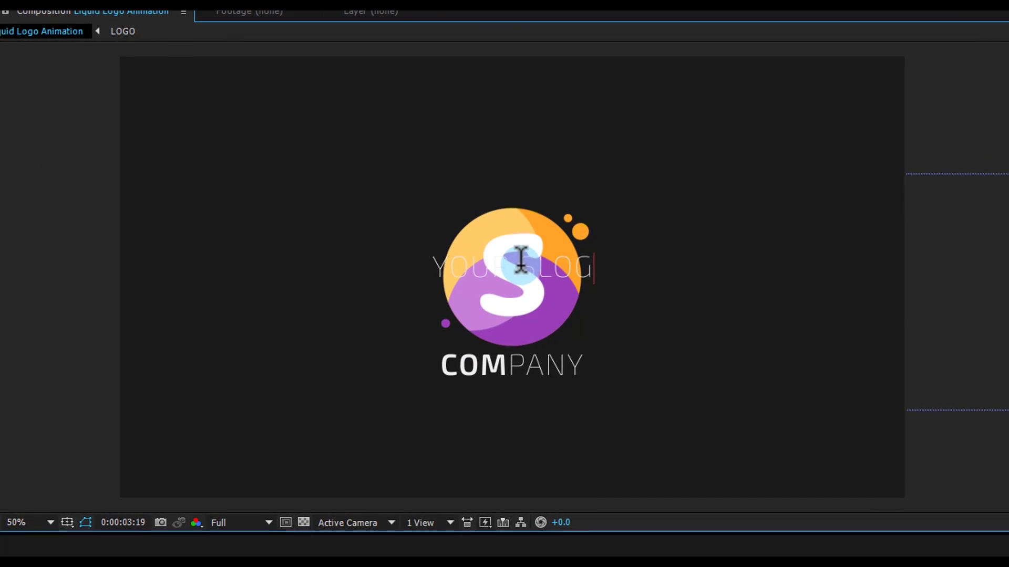
click(619, 231)
drag(652, 280, 650, 407)
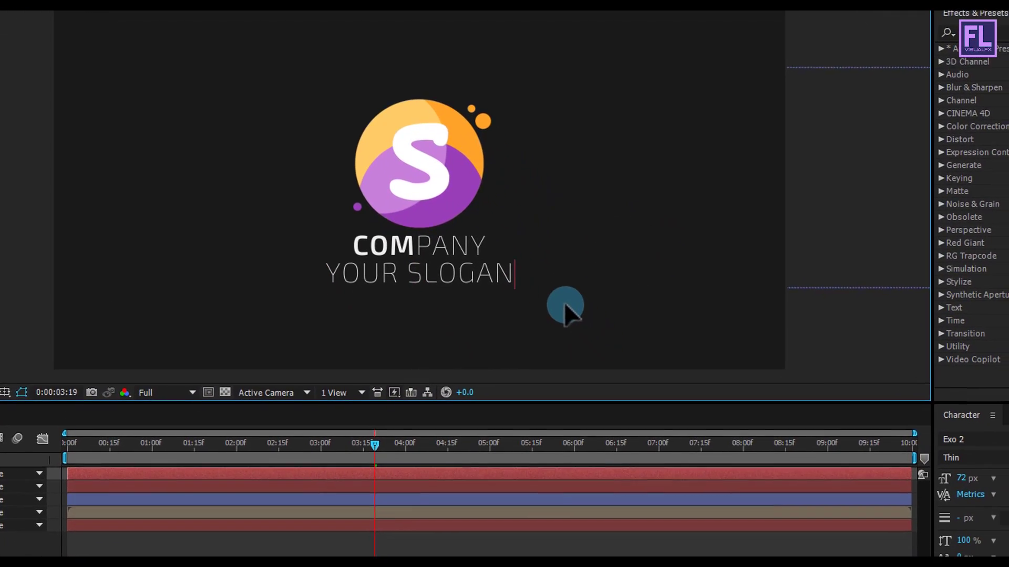
Step: Set the slogan to Exo 2 Regular, 35 px, with 330 tracking
drag(523, 290, 346, 294)
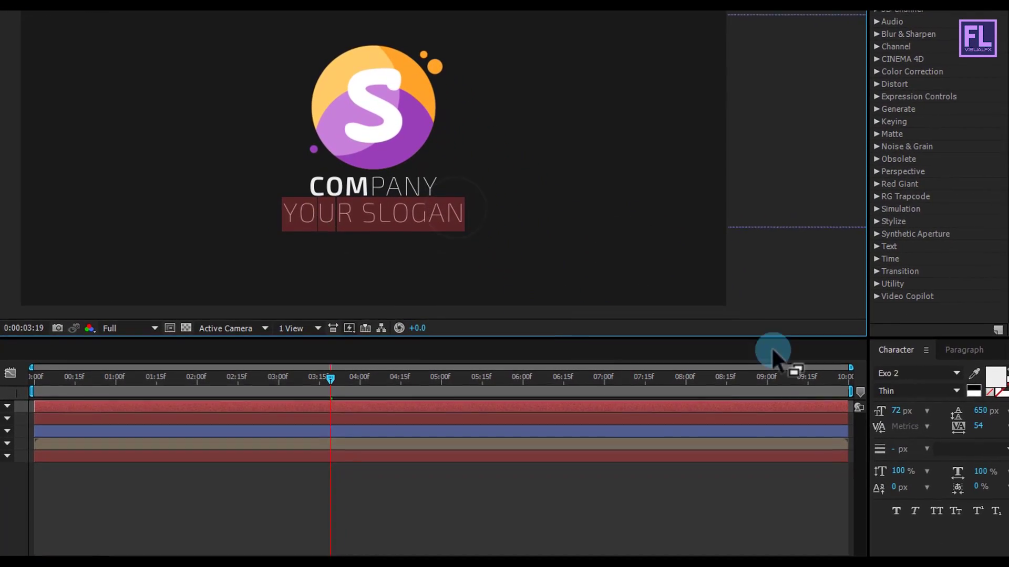
click(950, 401)
click(944, 379)
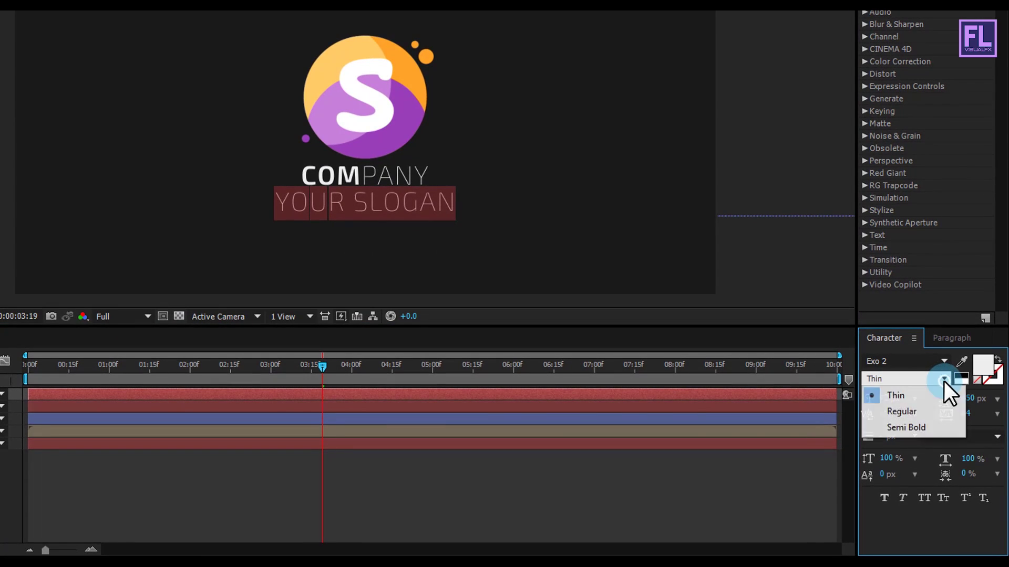
click(926, 408)
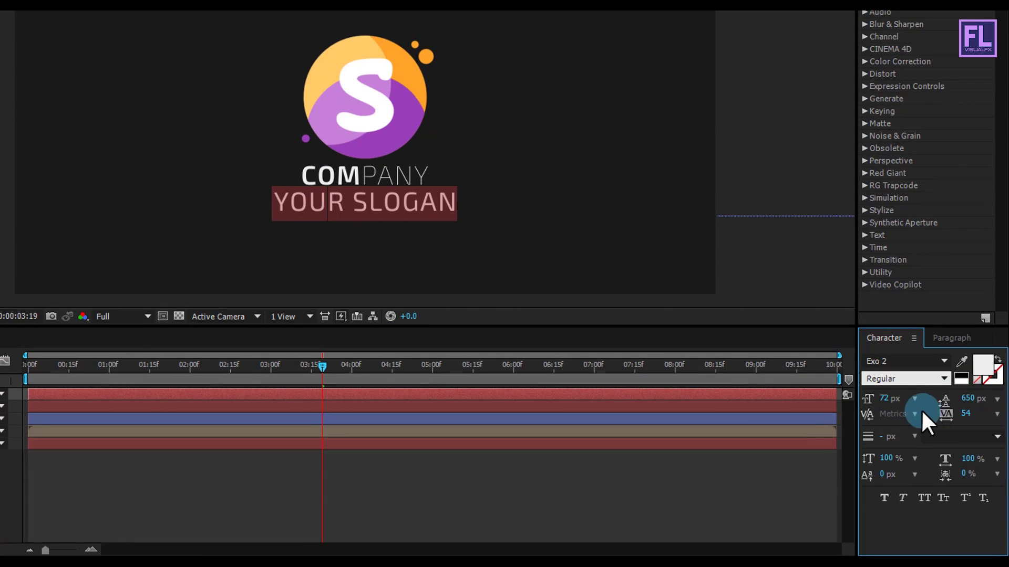
drag(885, 398, 856, 399)
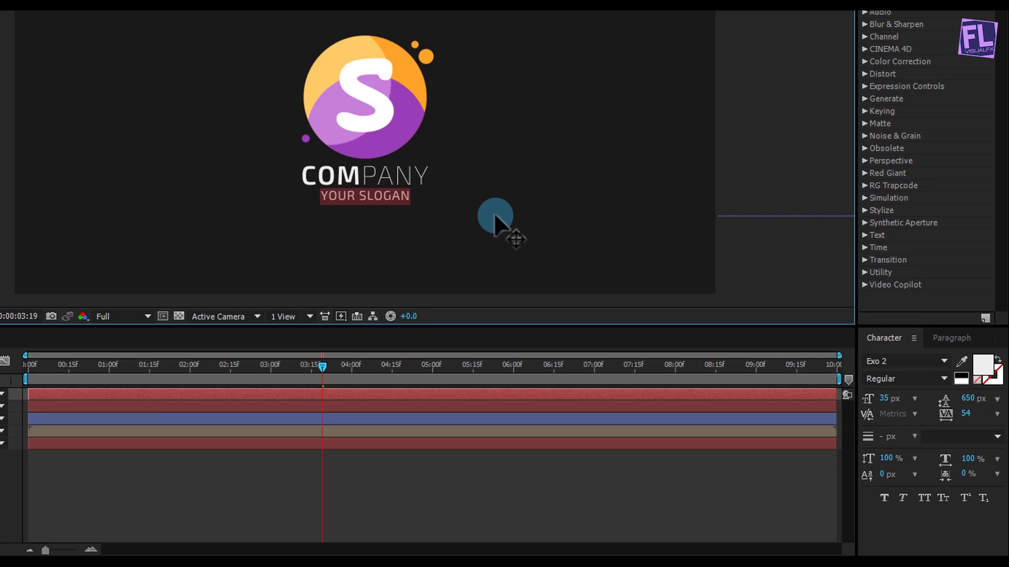
mouse_move(975, 415)
mouse_down()
mouse_move(987, 416)
mouse_move(979, 419)
mouse_up()
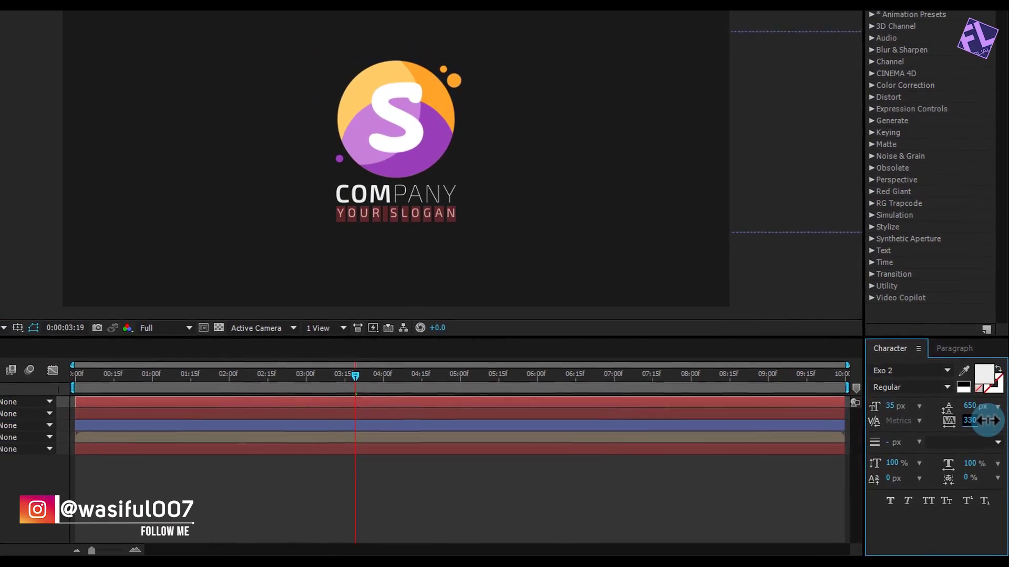
click(77, 508)
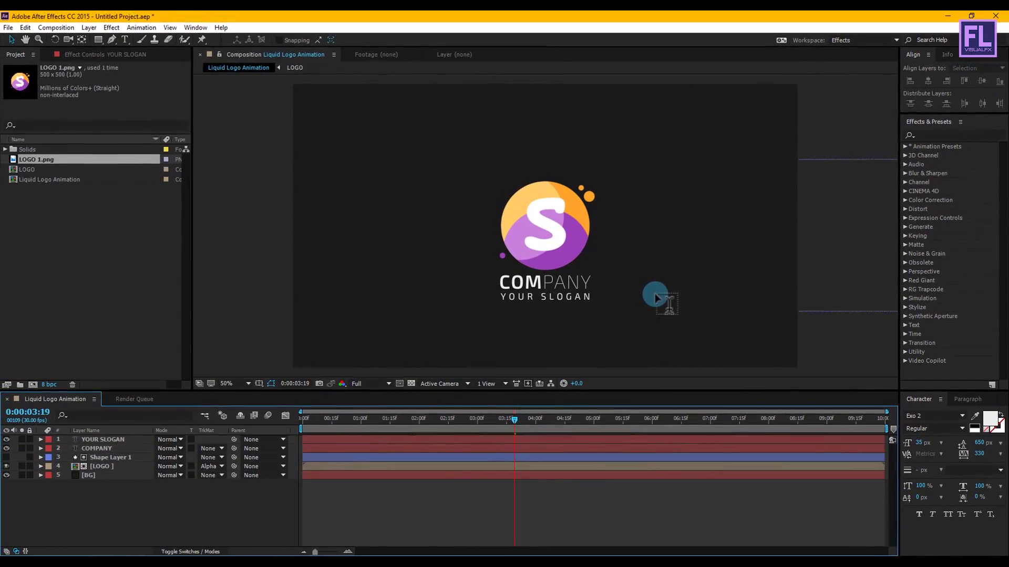
Step: Rewind to about 2 seconds and expand Animation Presets > Presets > Text > 3D Text
drag(508, 428, 403, 424)
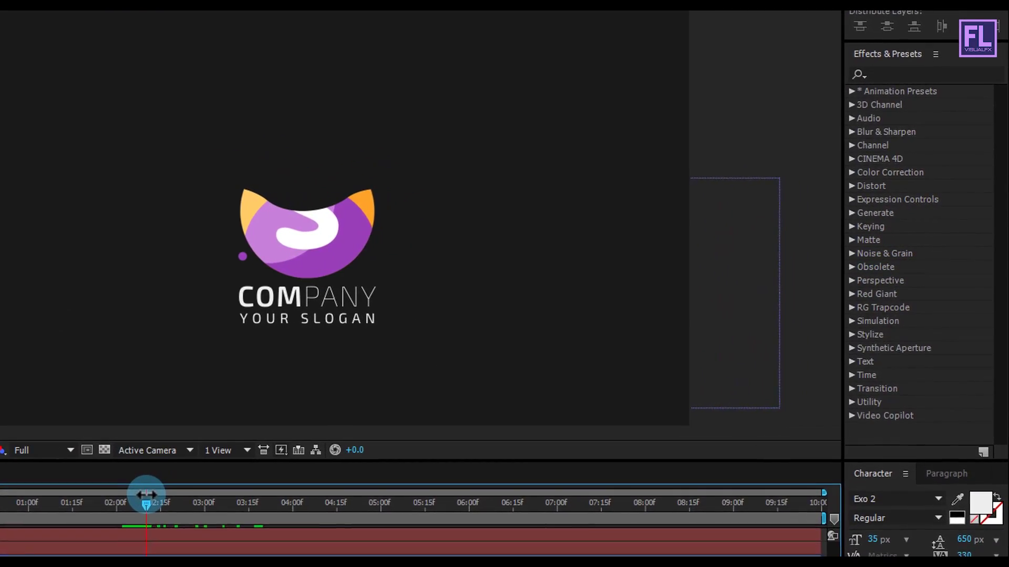
click(846, 87)
click(833, 72)
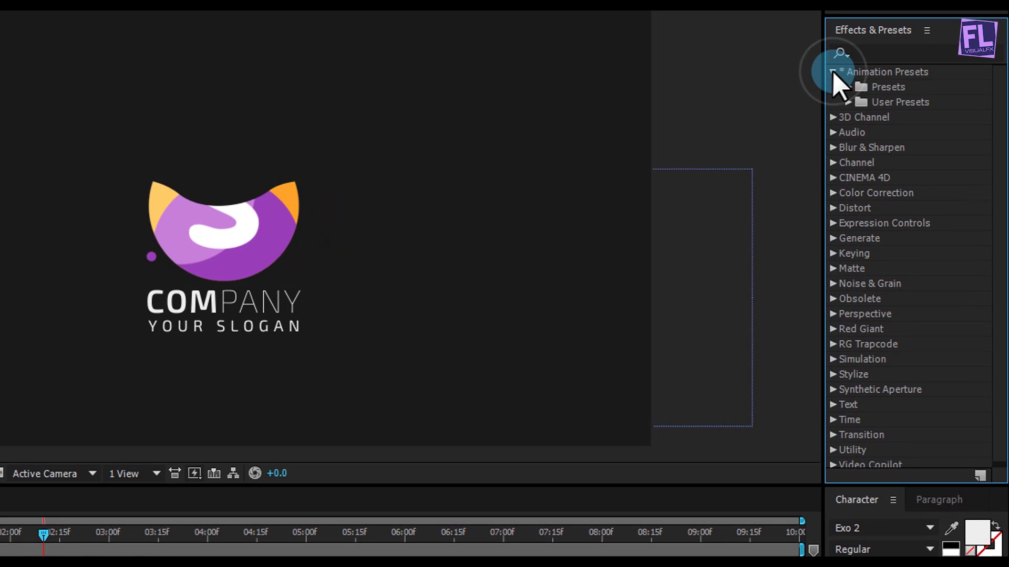
click(847, 88)
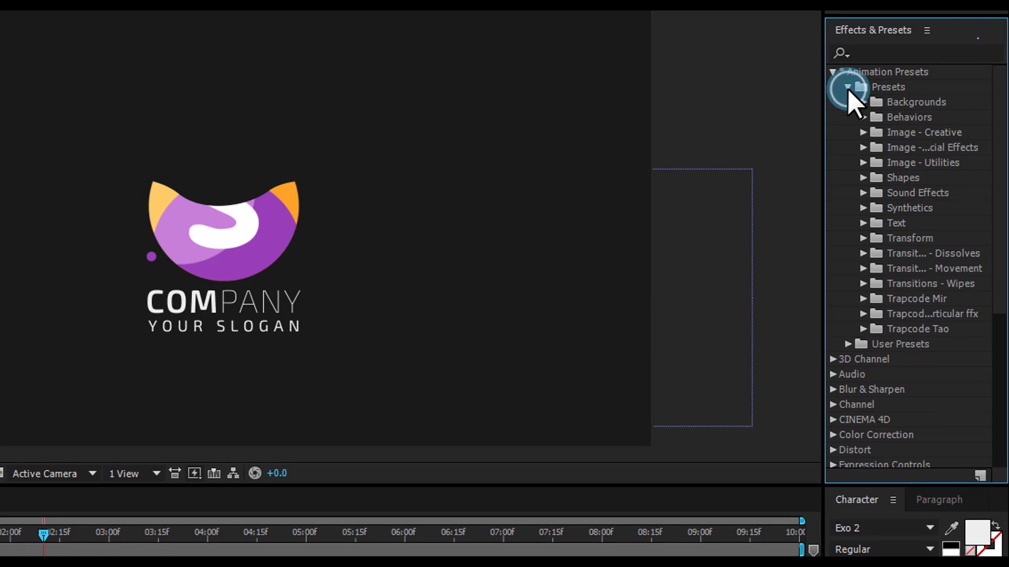
click(863, 222)
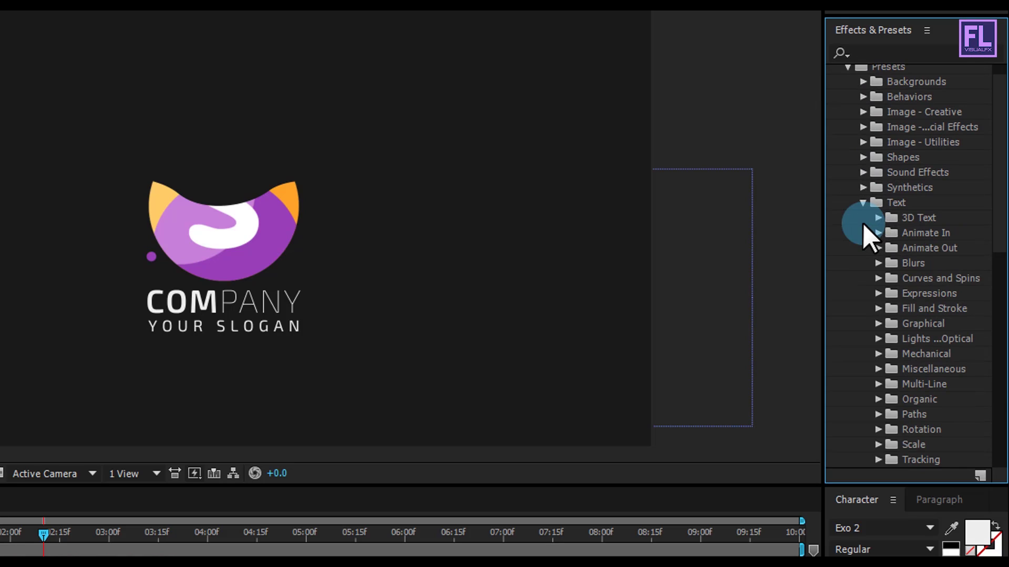
click(878, 218)
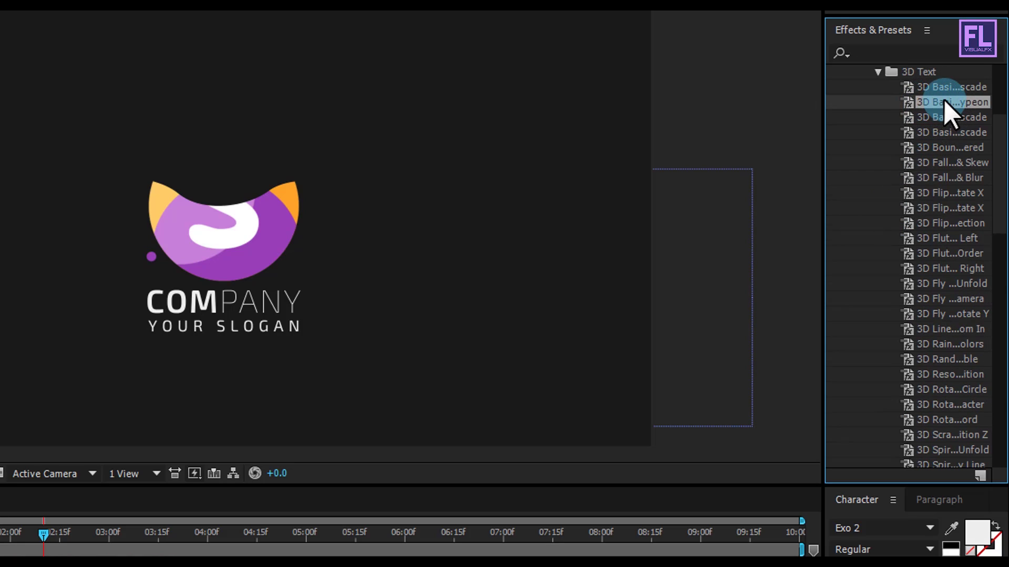
Step: Apply a 3D Basic text preset to the COMPANY layer and scrub to preview its build-in
drag(616, 221, 236, 296)
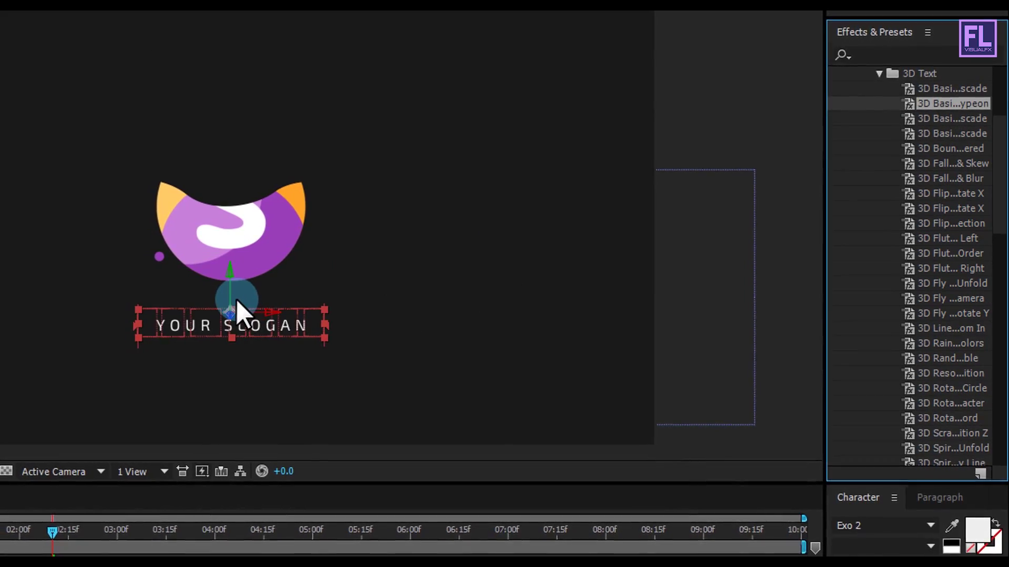
drag(66, 527, 179, 527)
drag(284, 492, 214, 493)
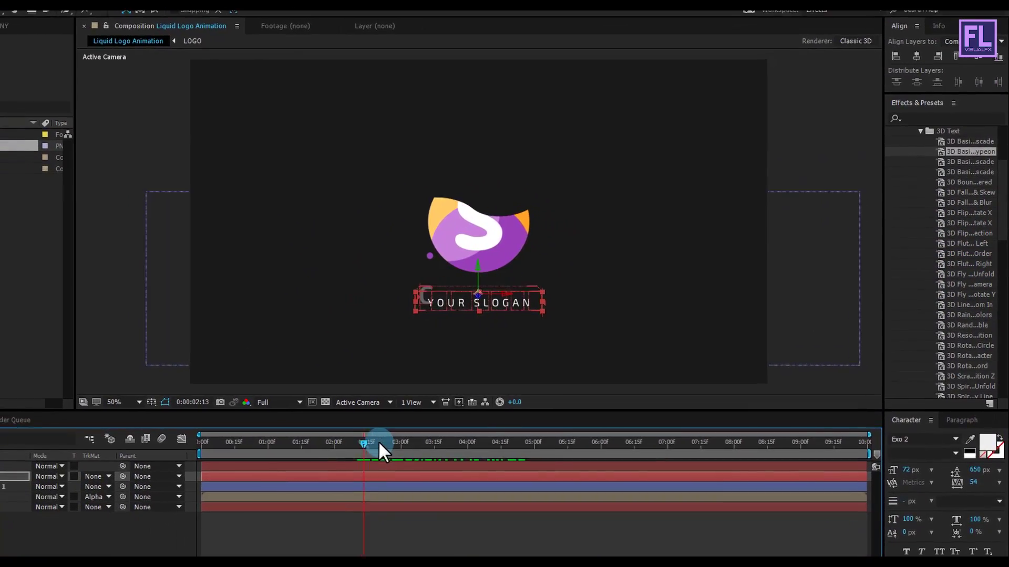
mouse_move(379, 444)
mouse_down()
mouse_move(491, 447)
mouse_move(392, 447)
mouse_up()
drag(467, 424, 441, 422)
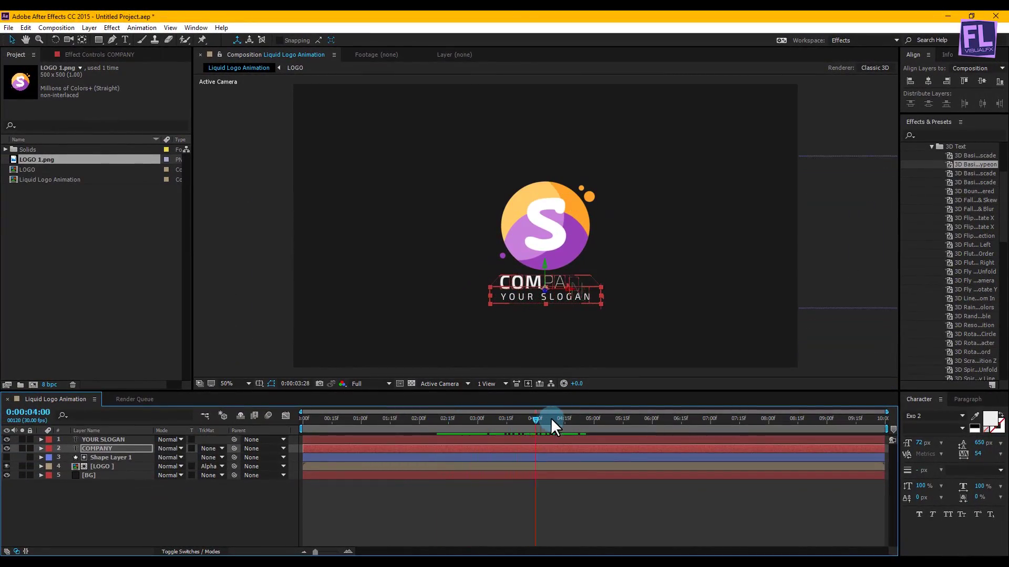
drag(551, 417, 437, 413)
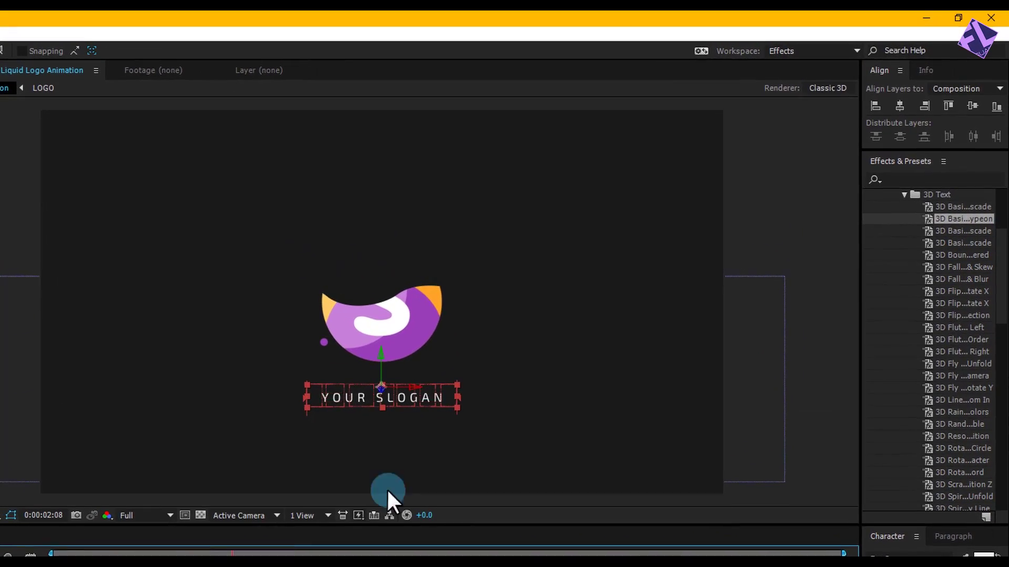
Step: Apply a 3D Basic cascade preset to YOUR SLOGAN and preview it building in by 4:09
click(945, 243)
drag(953, 289, 273, 498)
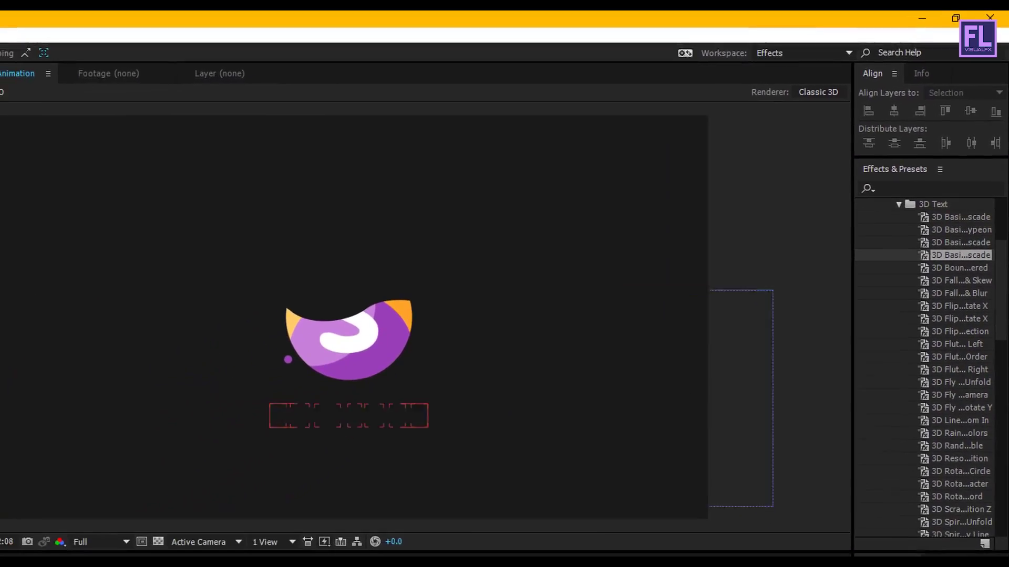
drag(278, 534, 516, 410)
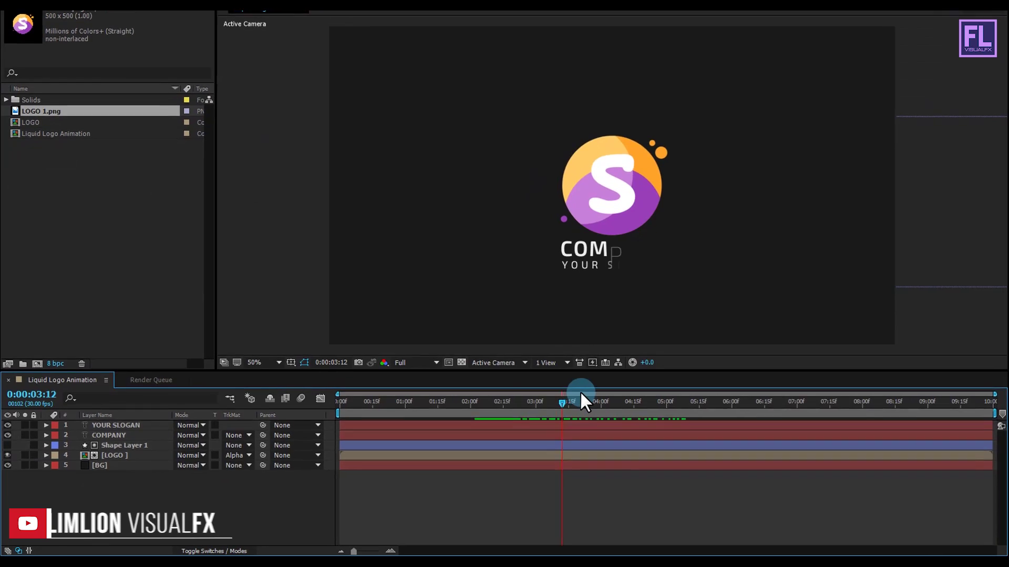
drag(581, 394, 649, 395)
click(81, 398)
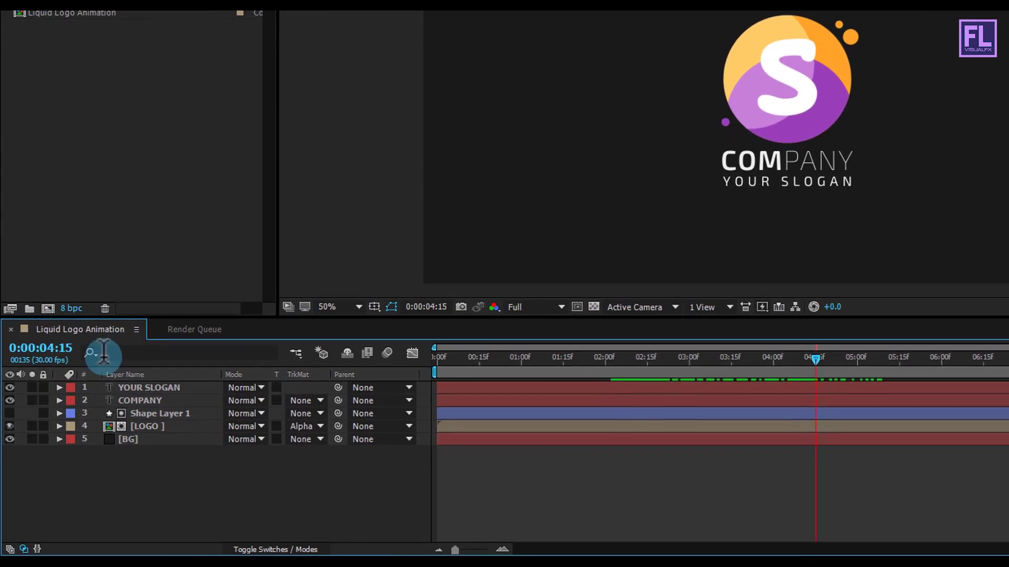
click(139, 400)
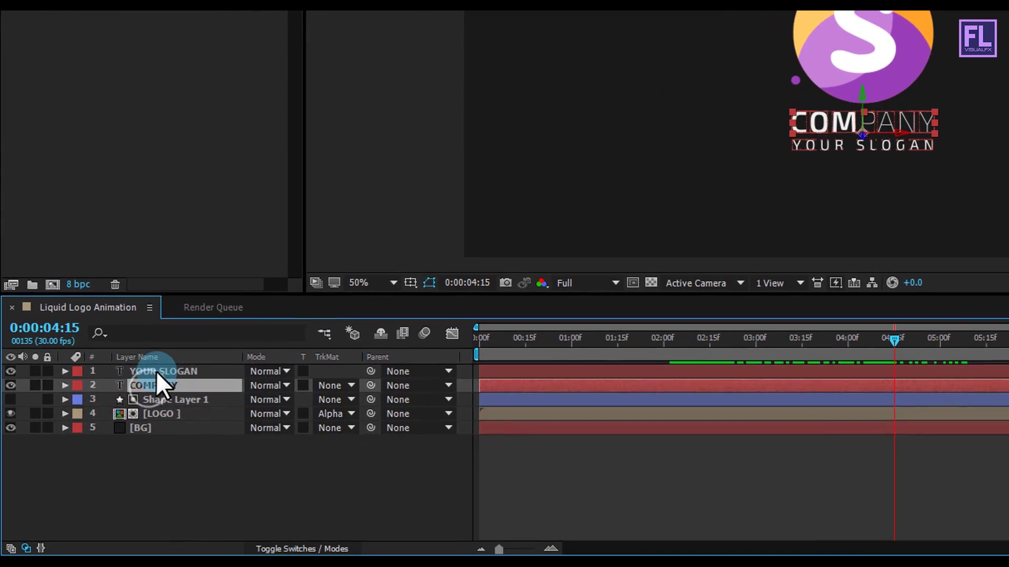
Step: Reveal both text layers' keyframes with U and apply Easy Ease (F9) to all four
shift+click(143, 388)
key(u)
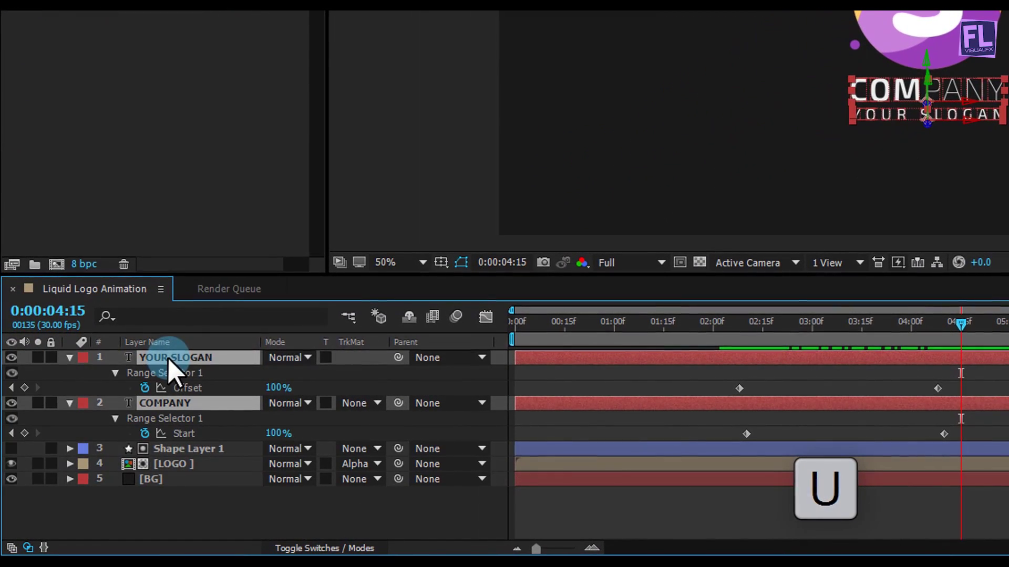
click(927, 382)
drag(991, 368, 679, 459)
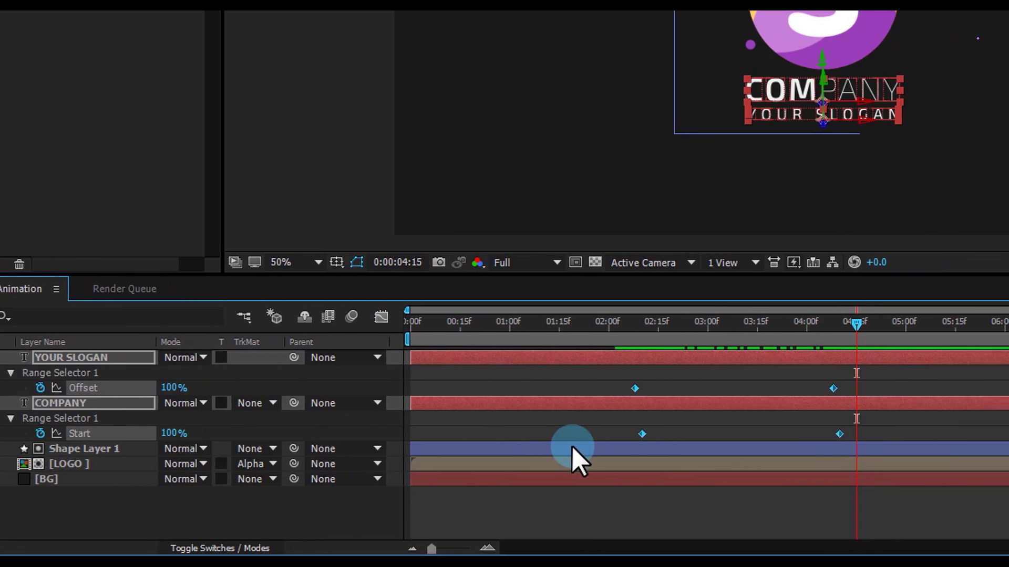
key(F9)
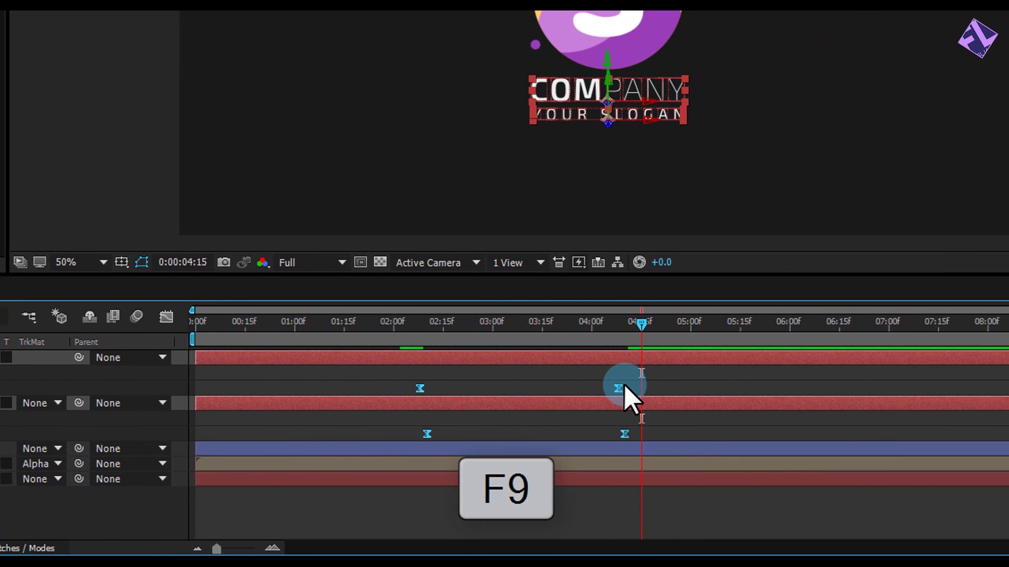
Step: Move the two ending keyframes earlier to about 03:17 and preview the reveal
drag(640, 374, 604, 438)
click(618, 389)
drag(573, 392, 548, 391)
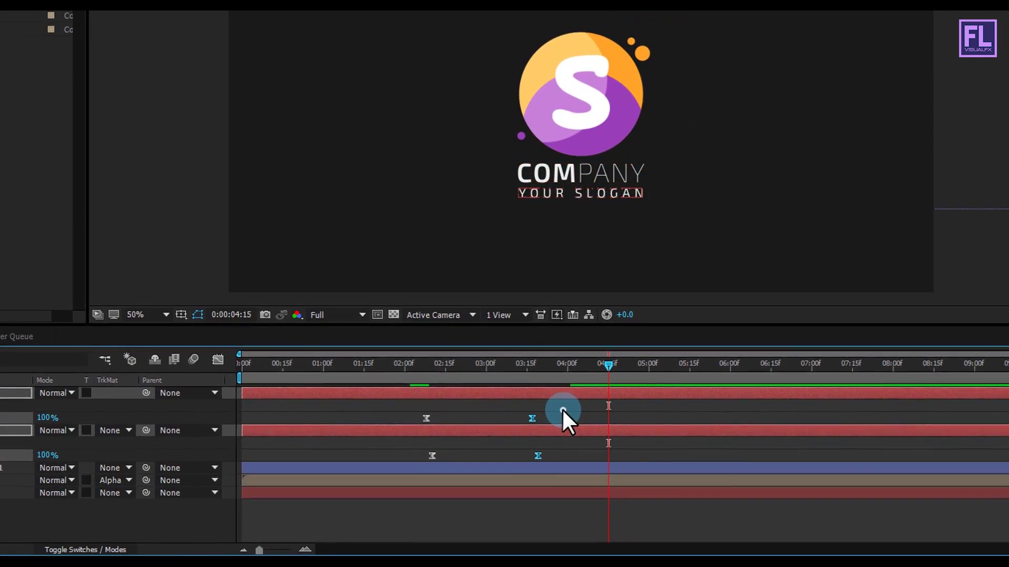
drag(608, 364, 482, 366)
drag(463, 405, 279, 417)
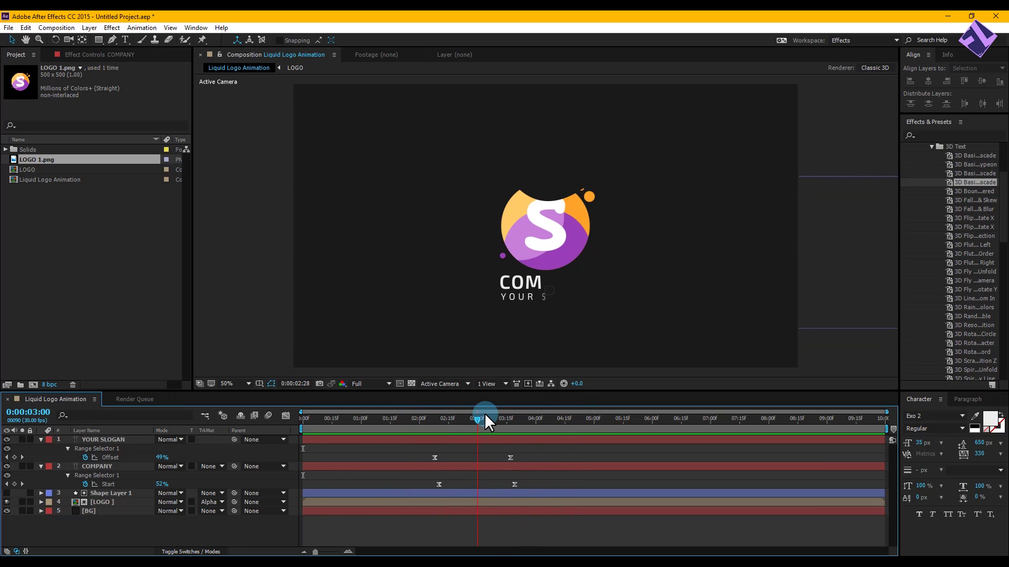
drag(485, 414, 492, 413)
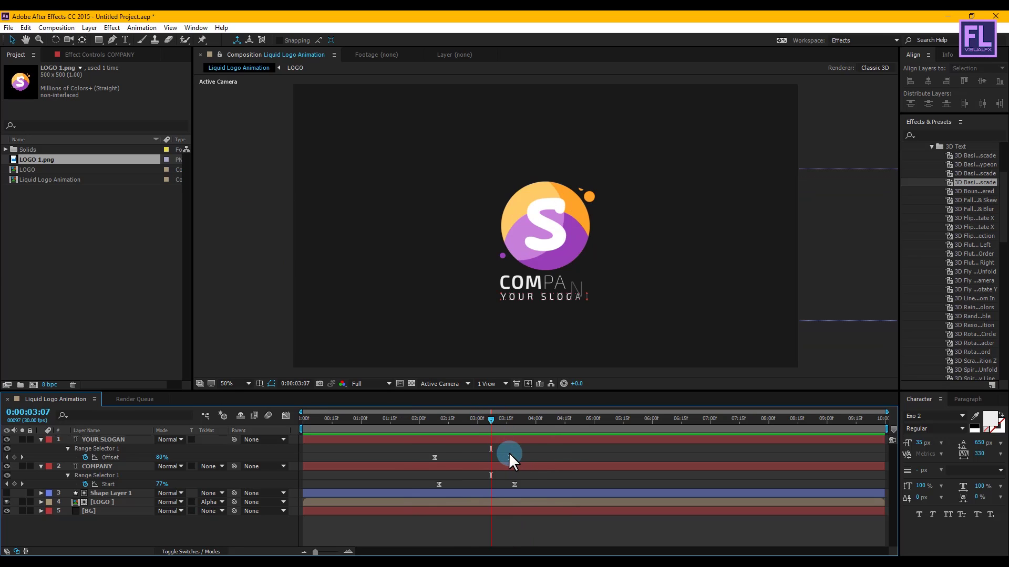
Step: Shift the YOUR SLOGAN Offset keyframes slightly later, then collapse both text layers
mouse_move(446, 463)
mouse_down()
mouse_move(428, 463)
mouse_move(459, 451)
mouse_up()
drag(485, 421, 433, 427)
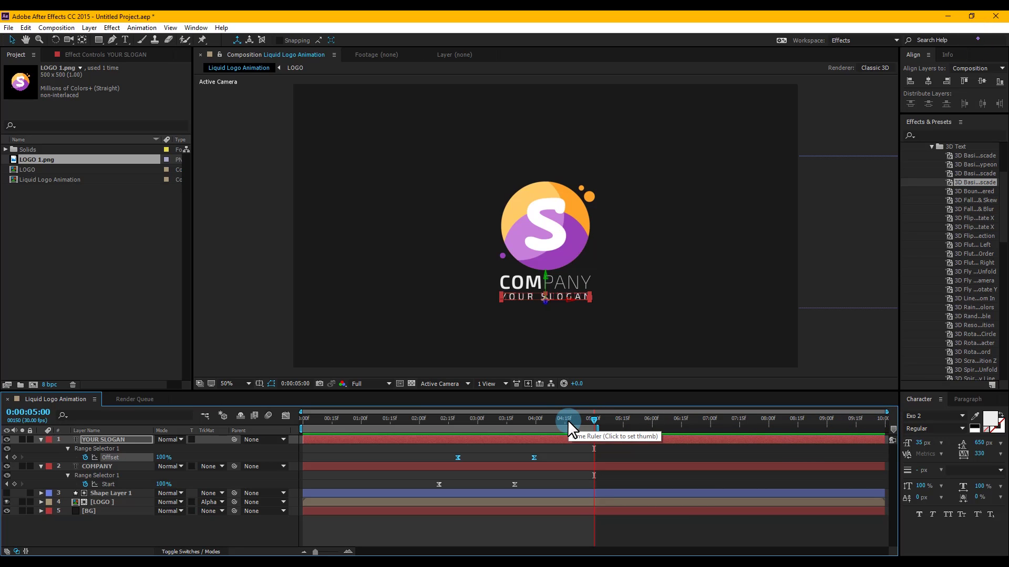
click(159, 458)
click(40, 440)
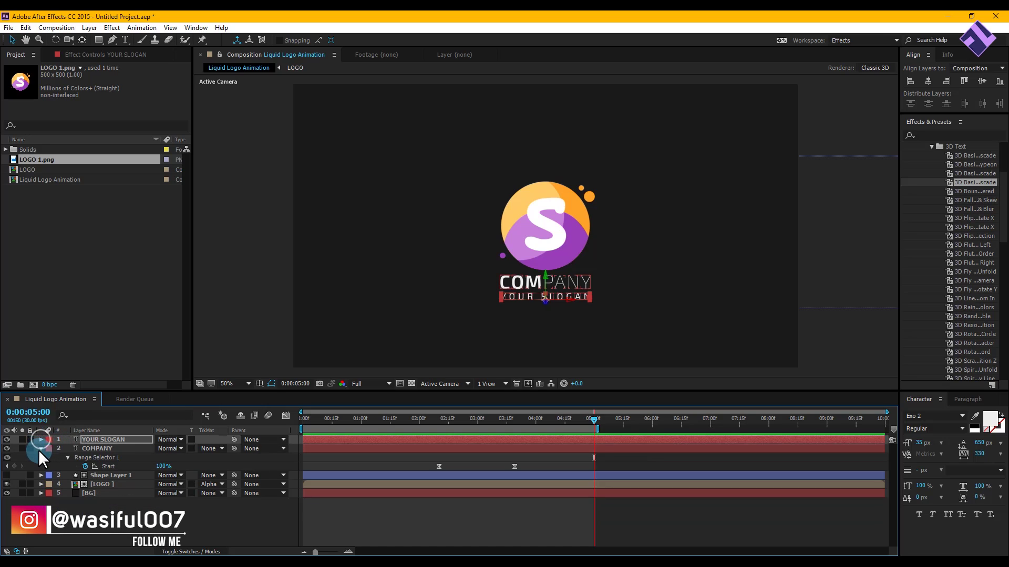
click(41, 449)
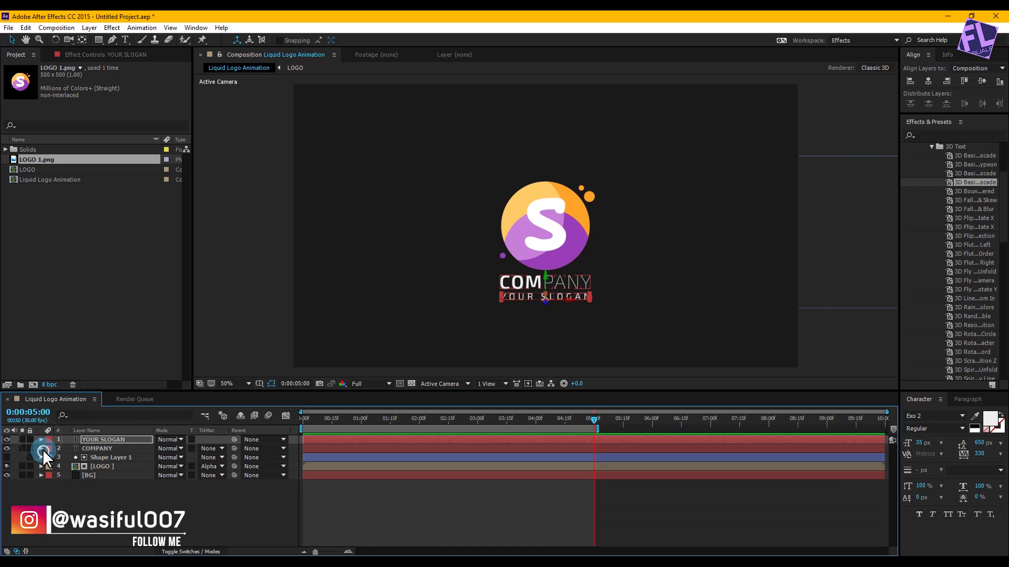
click(114, 499)
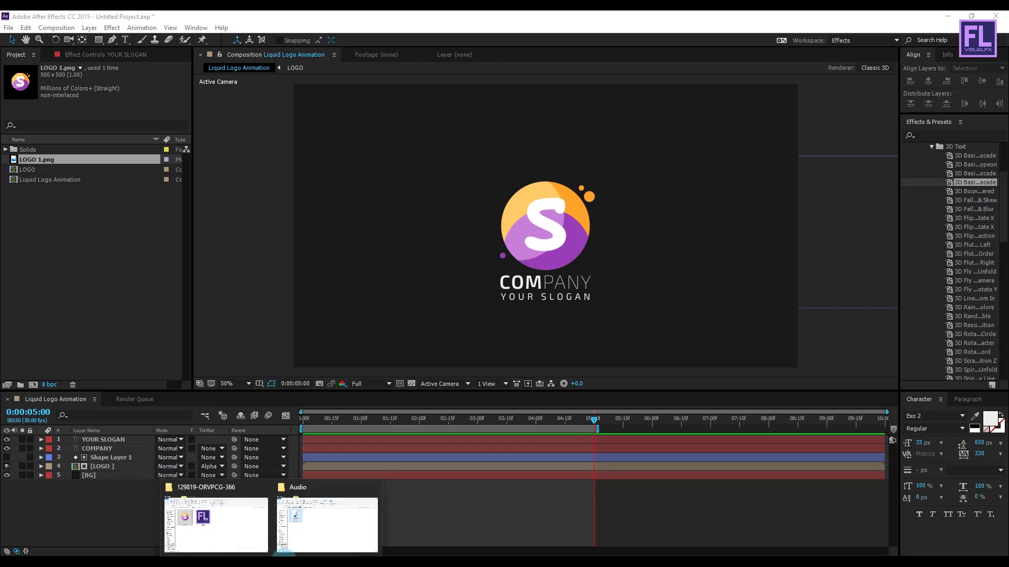
Step: Import Water_Sound.wav and place it in Liquid Logo Animation as audio layer 6
click(328, 522)
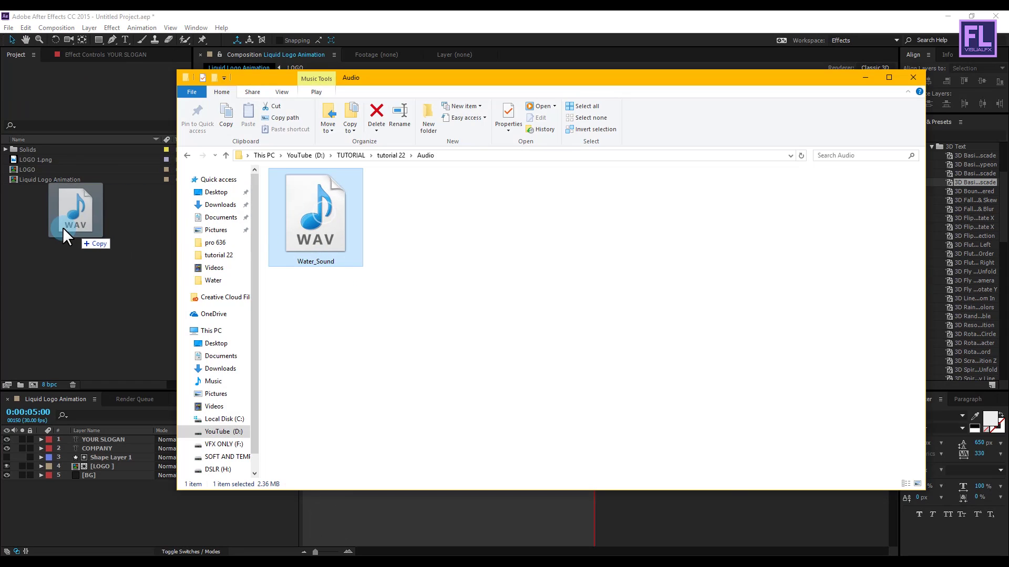
drag(62, 228, 61, 226)
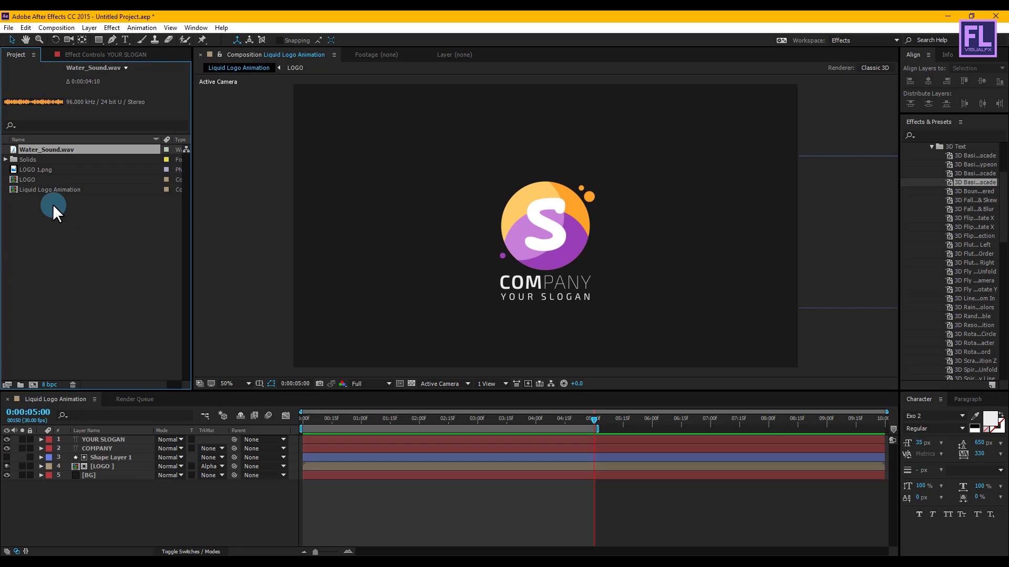
drag(43, 149, 80, 488)
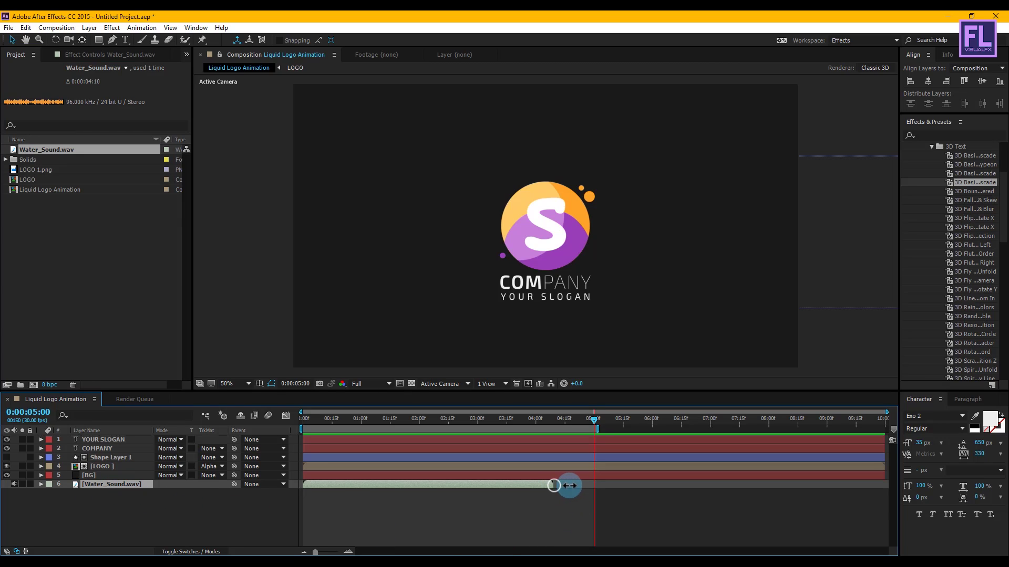
drag(596, 419, 421, 420)
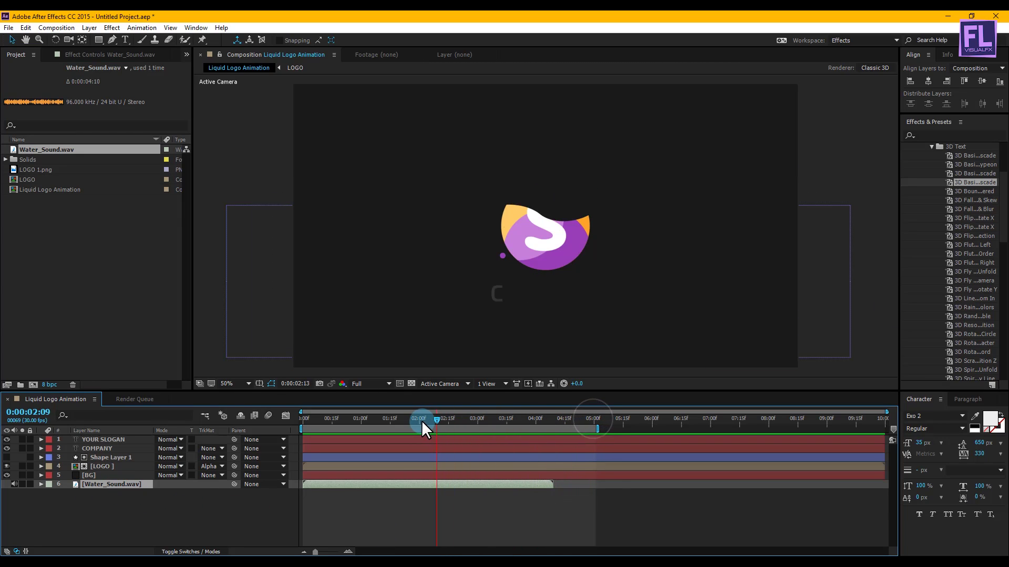
click(279, 463)
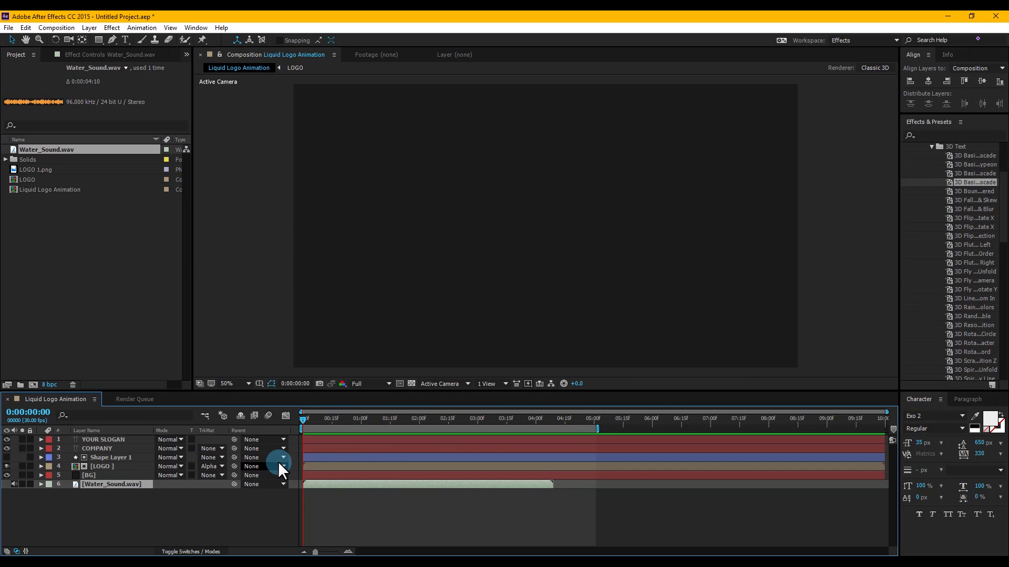